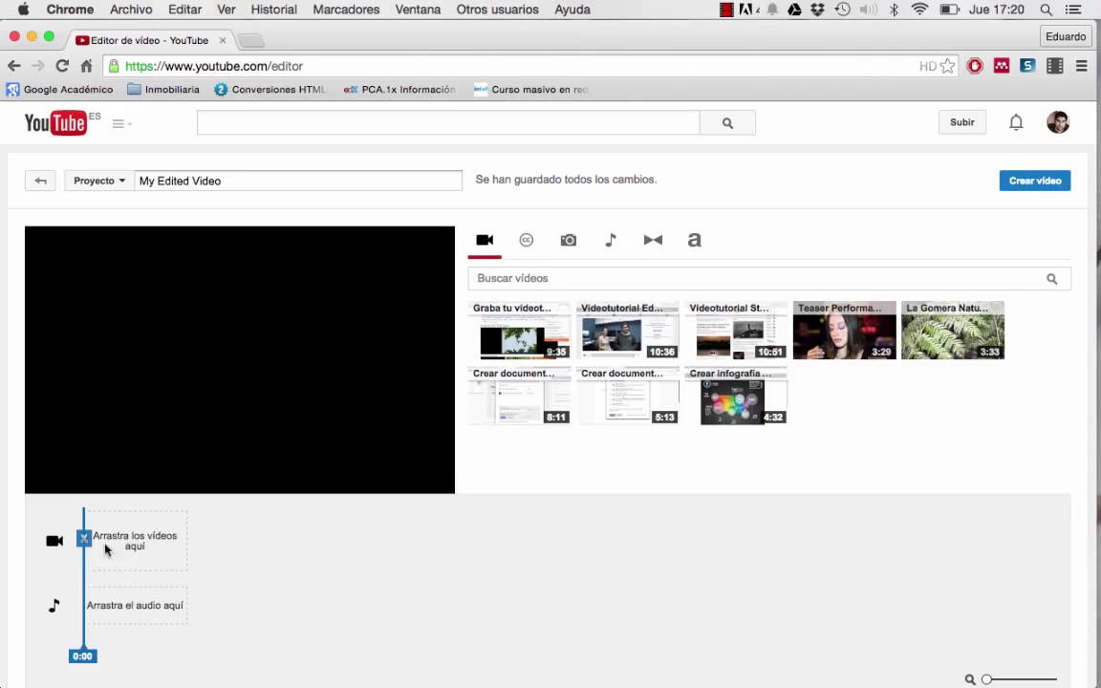
- Look through the available project material: own videos, Creative Commons videos, photos, audio tracks, transitions and titles
mouse_move(520, 320)
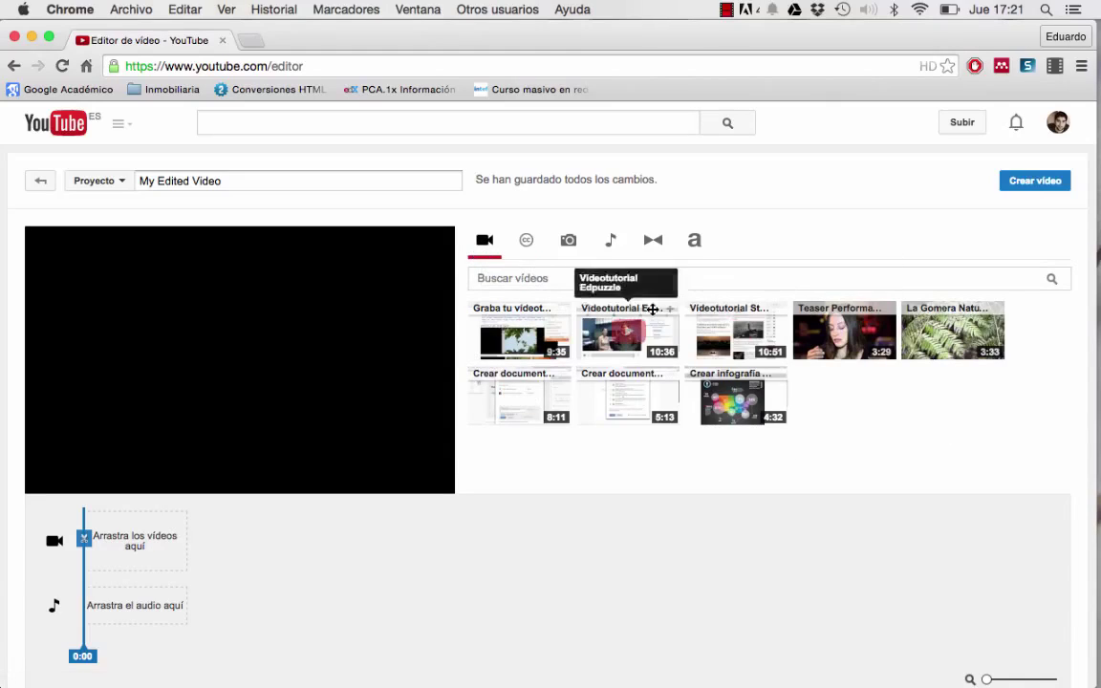
click(528, 245)
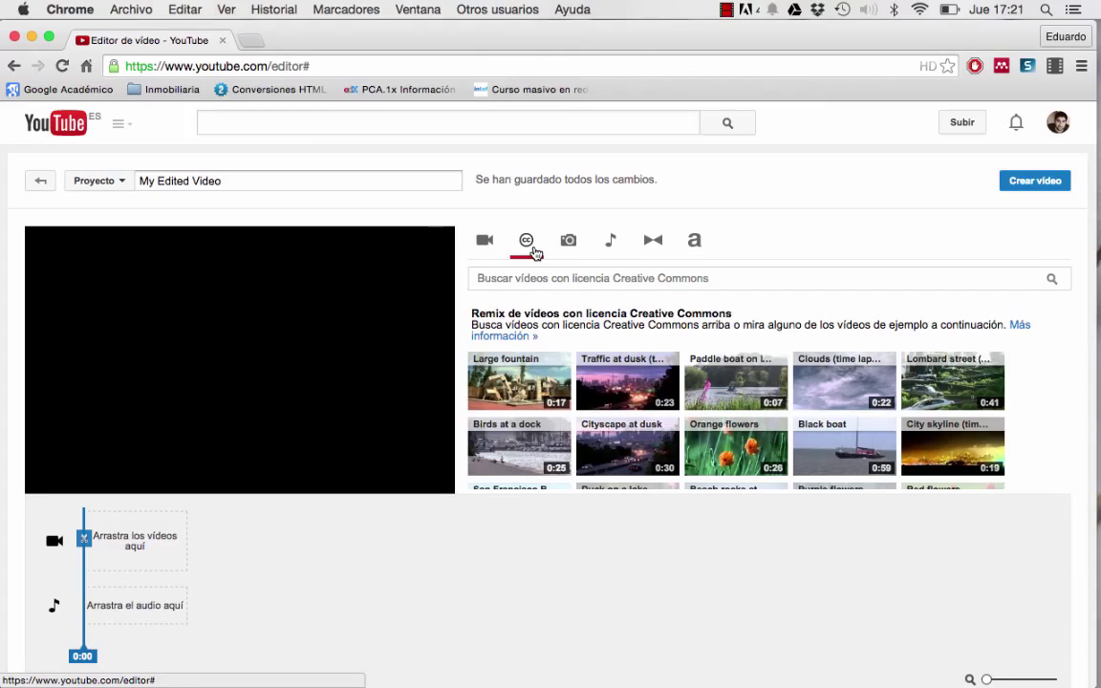
click(569, 277)
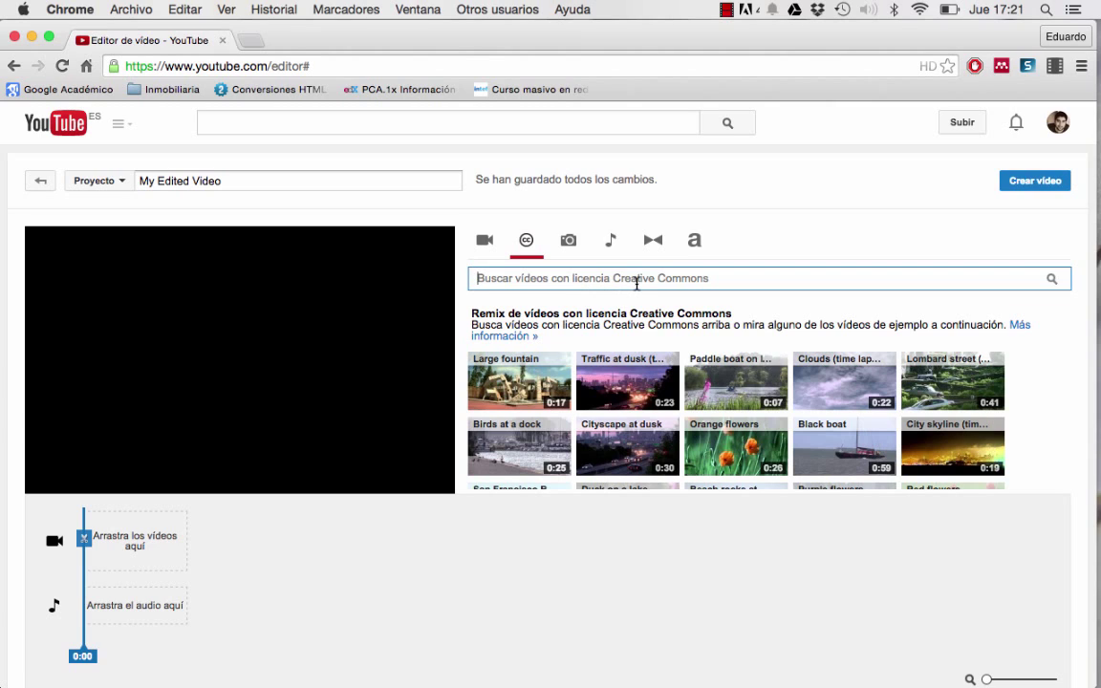
click(574, 245)
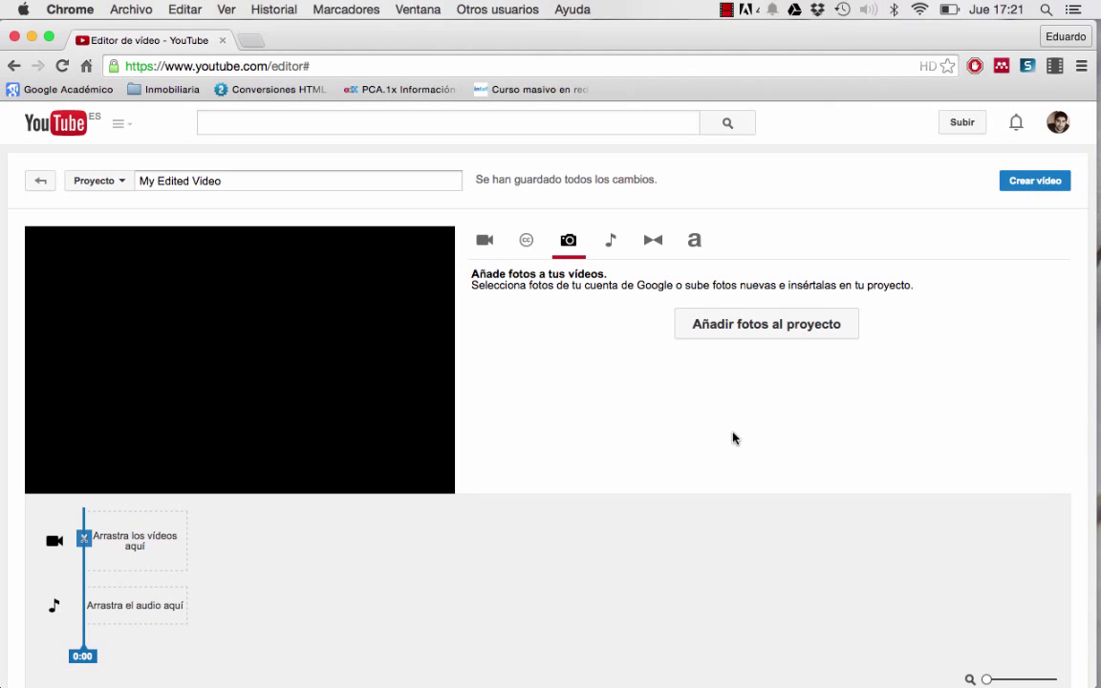
click(617, 253)
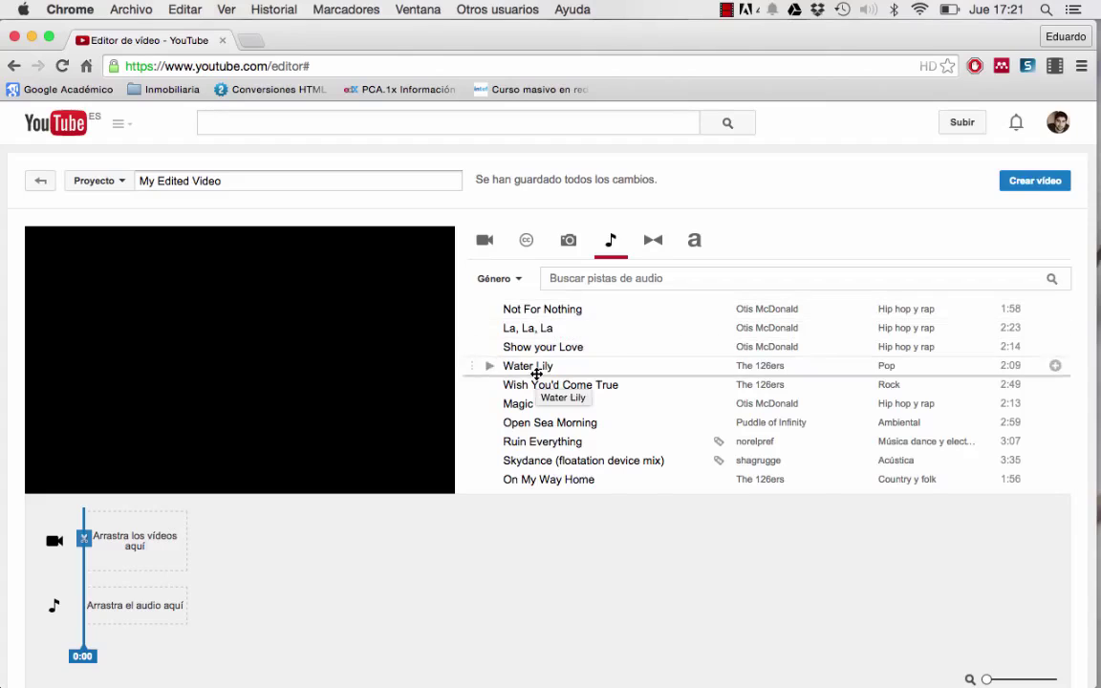
click(664, 243)
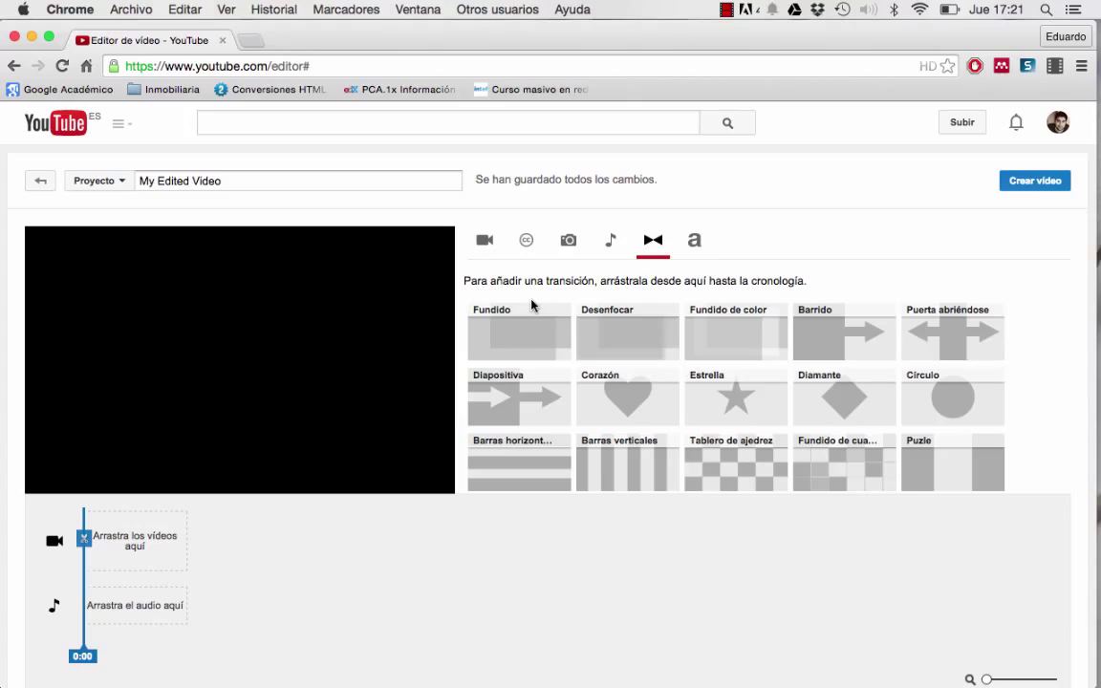
click(697, 240)
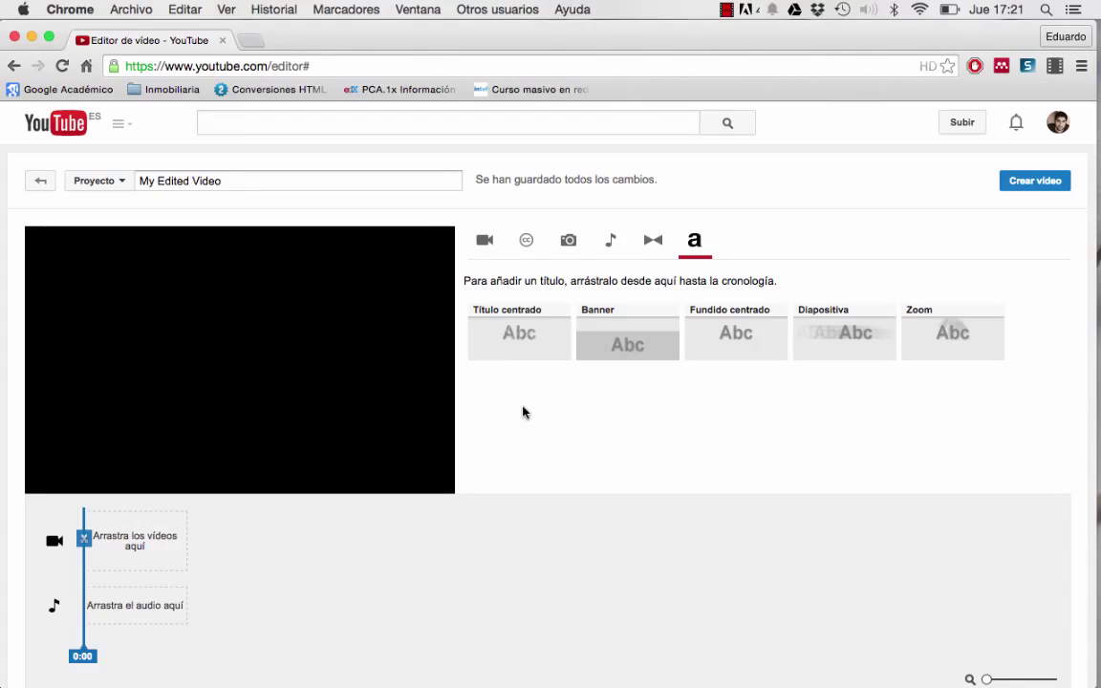
- Upload all the images in the Fotos folder of the computer's Escritorio to the project's photos
click(571, 248)
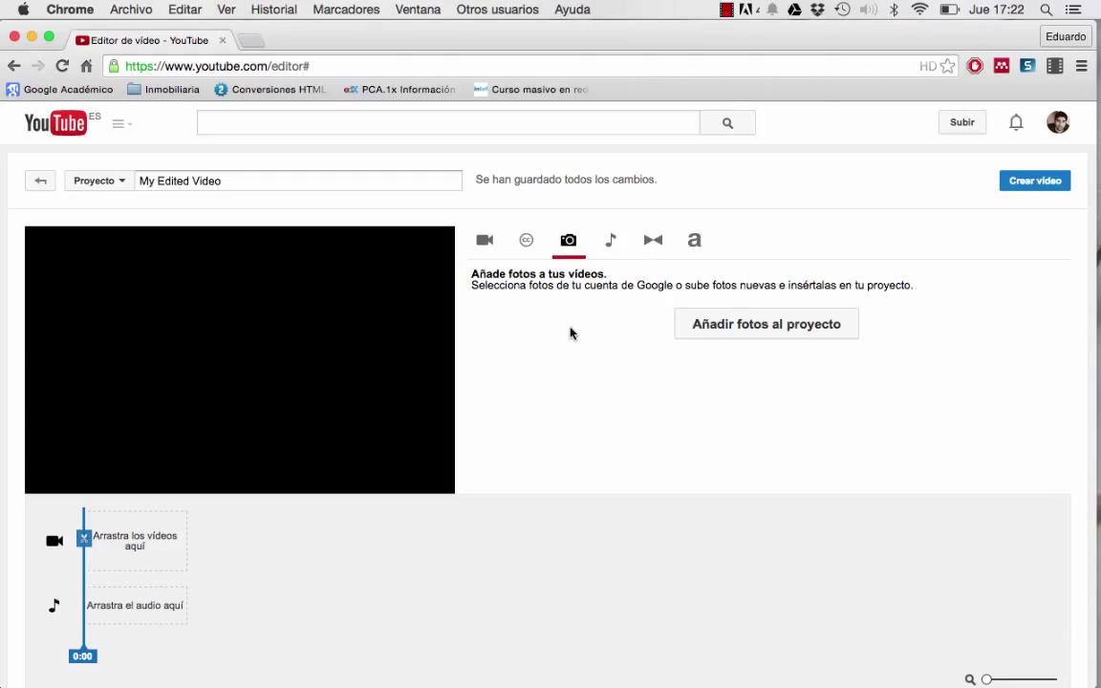
click(730, 329)
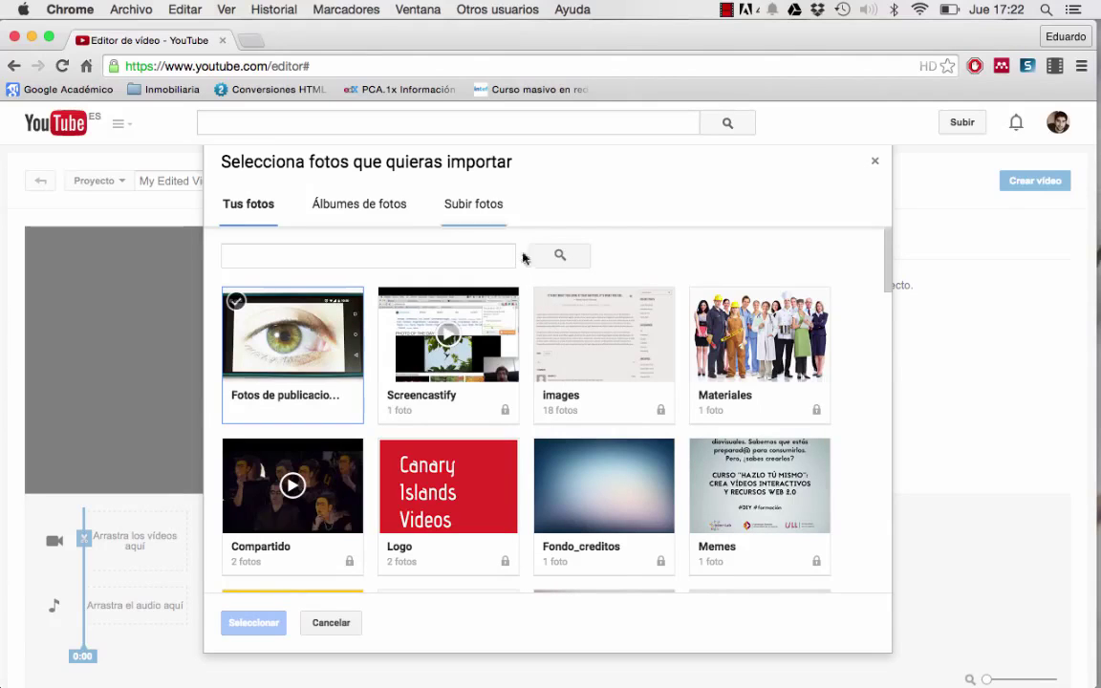
click(471, 204)
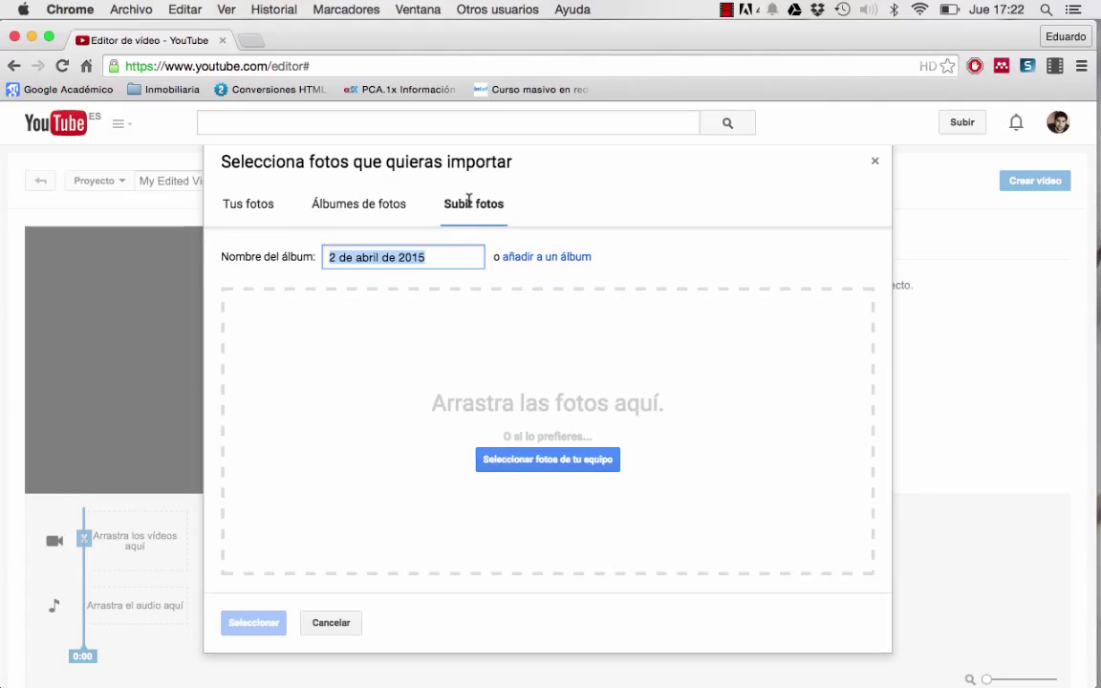
click(578, 461)
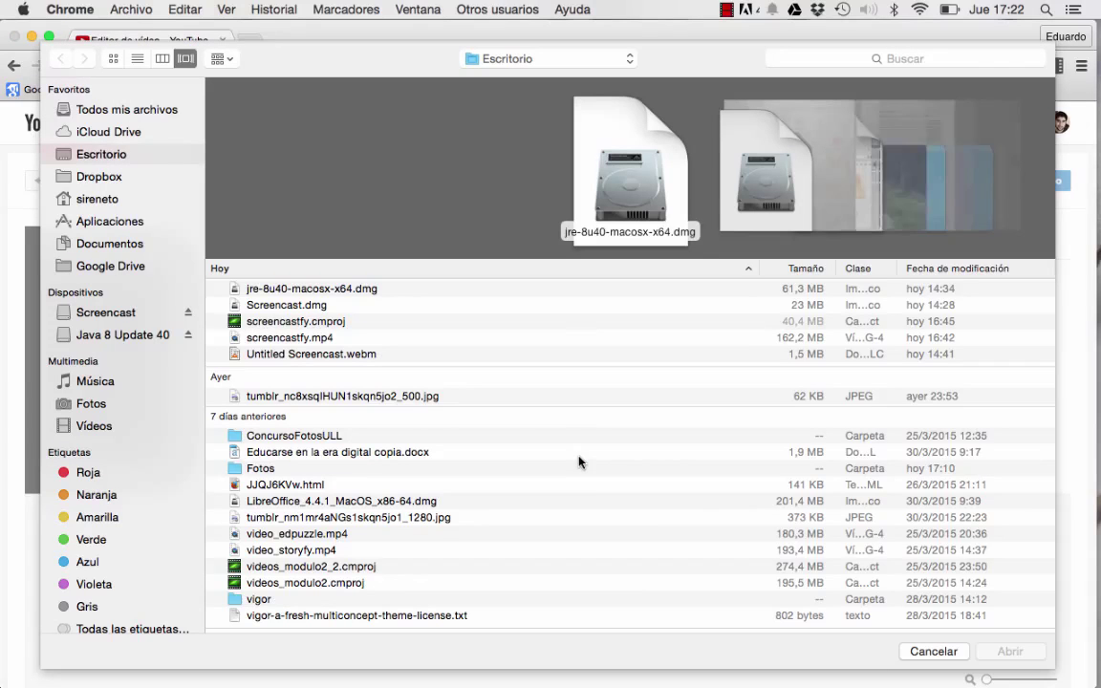
click(101, 177)
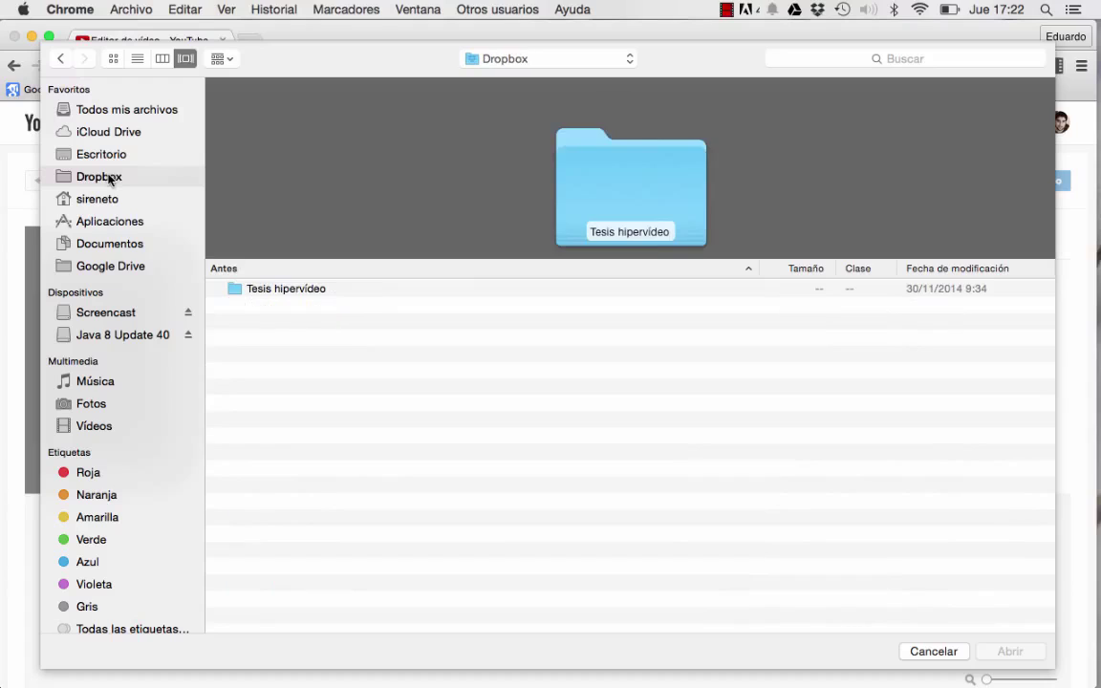
click(103, 266)
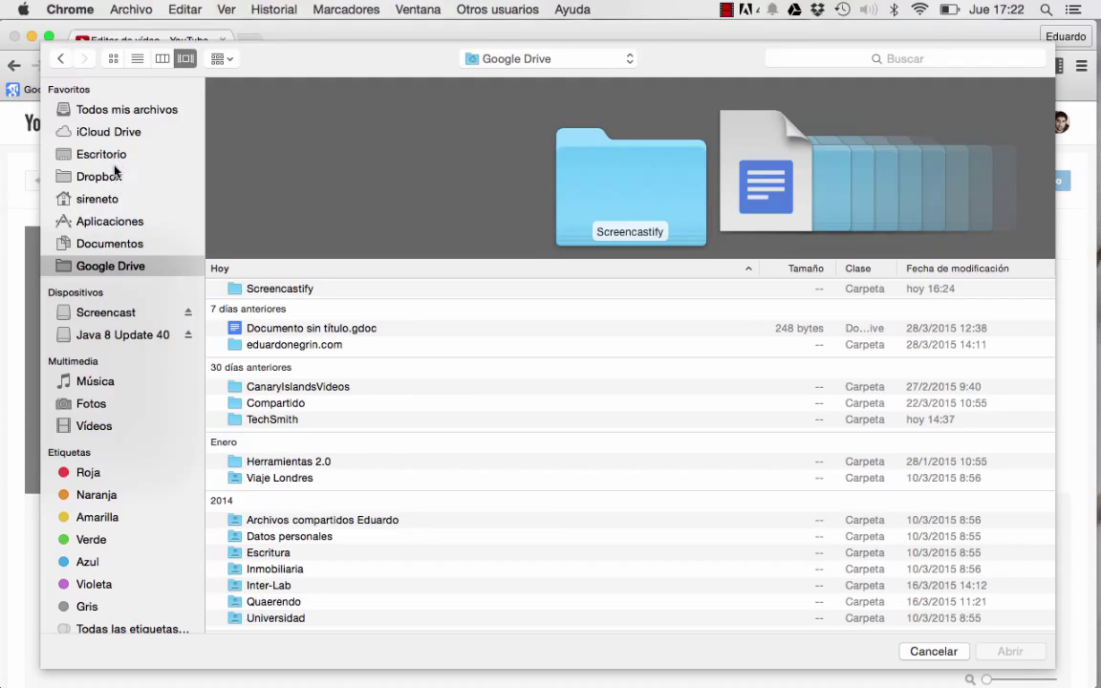
click(109, 157)
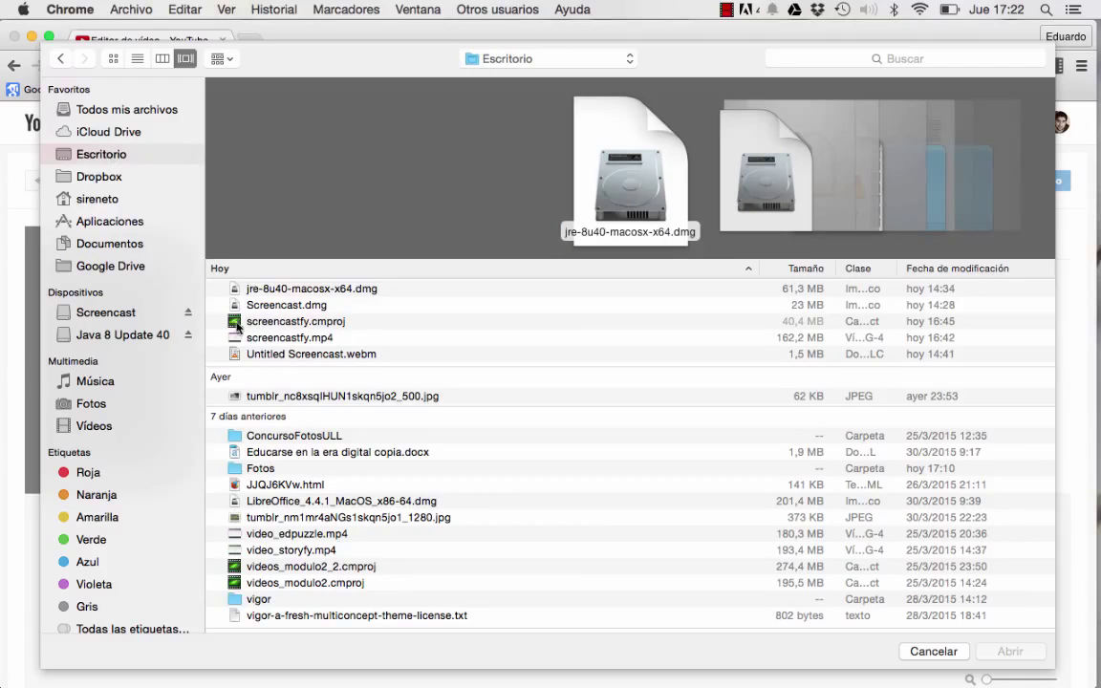
click(258, 469)
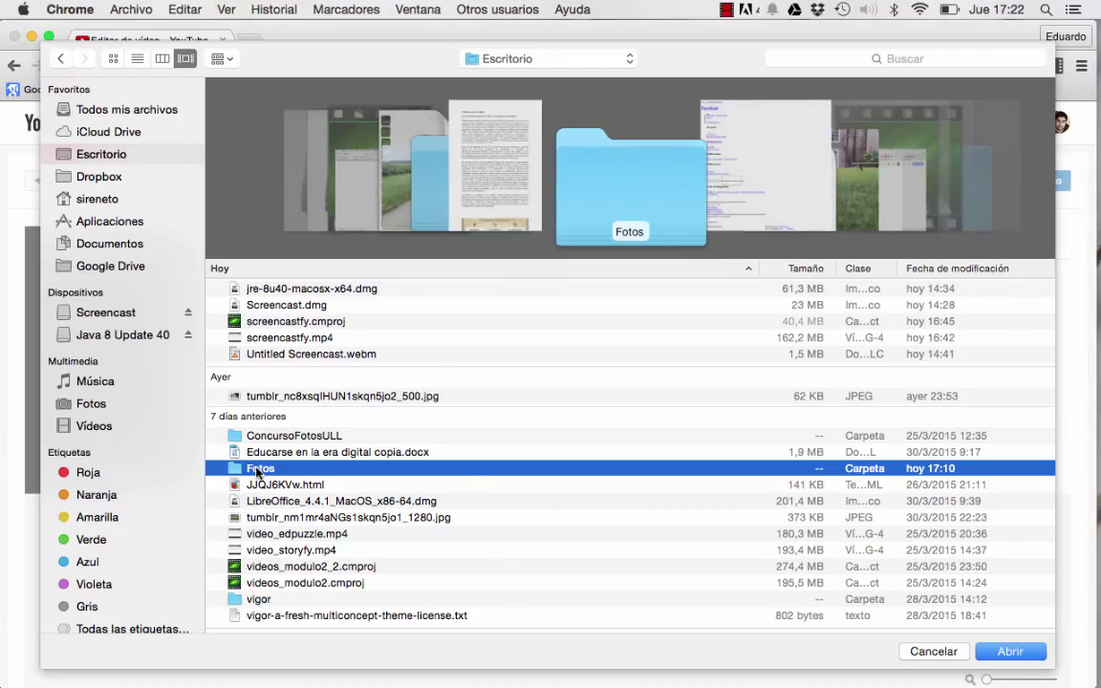
double_click(258, 469)
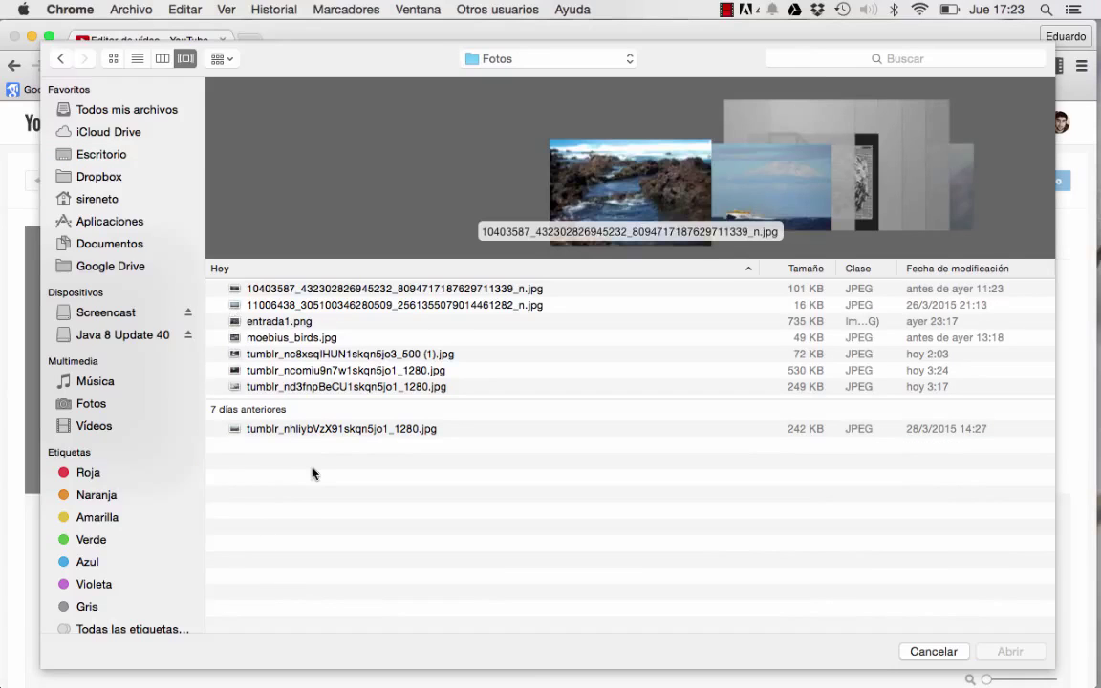
key(super+a)
click(1010, 651)
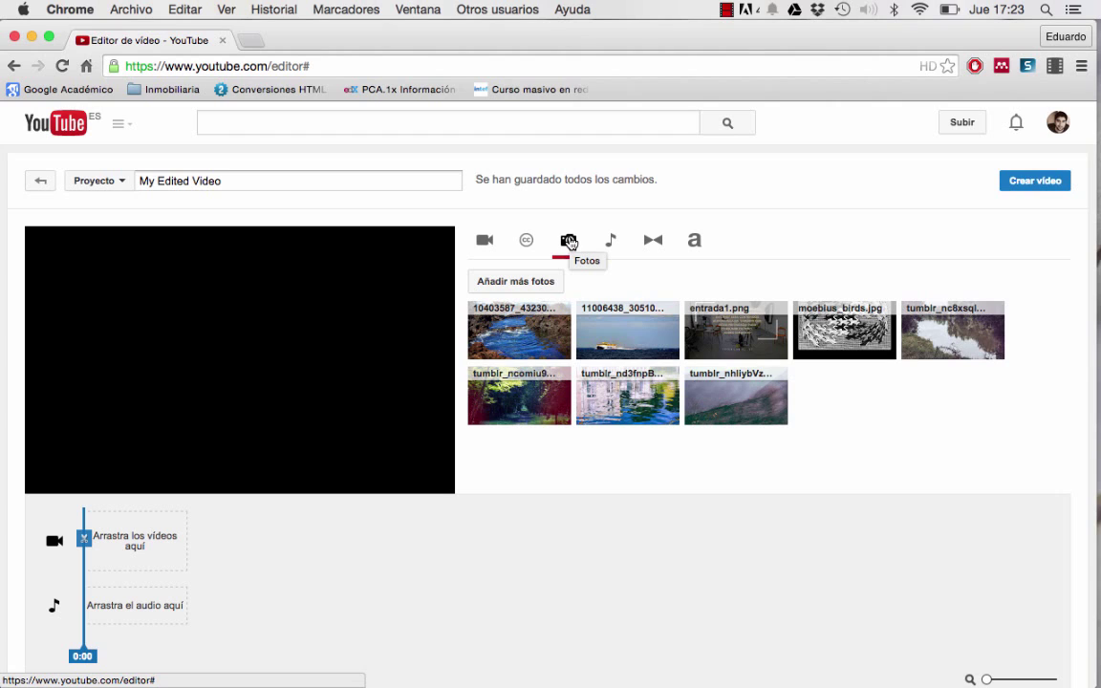
- Place the first uploaded photo, the rocky shore with blue water, at the start of the timeline's video track
click(484, 244)
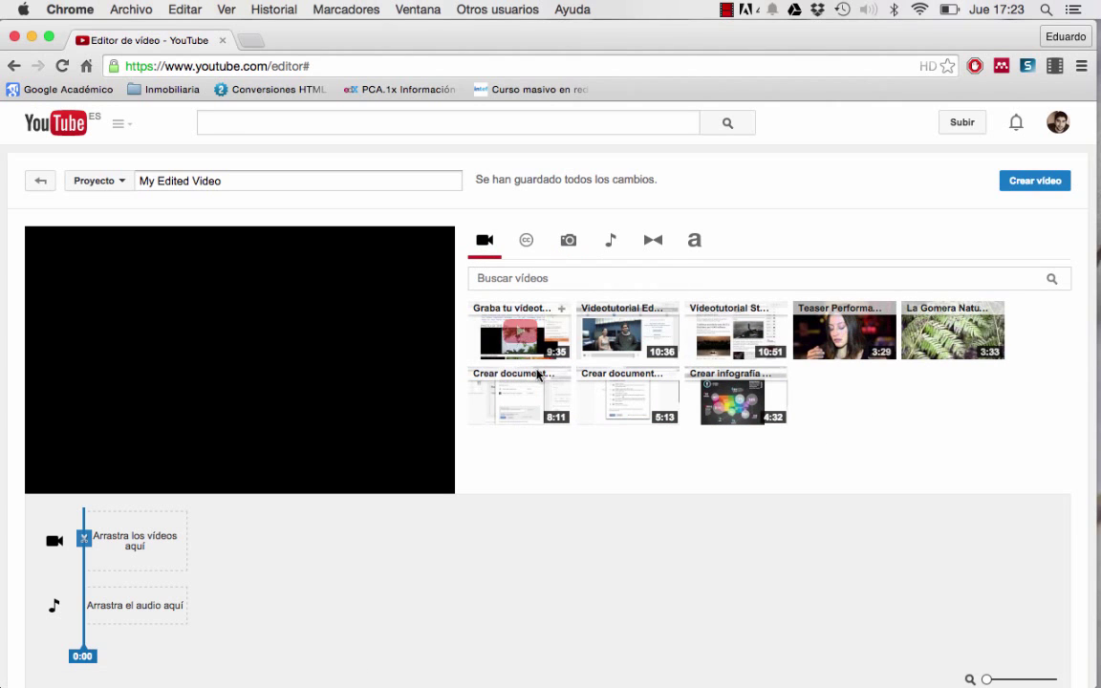
click(570, 244)
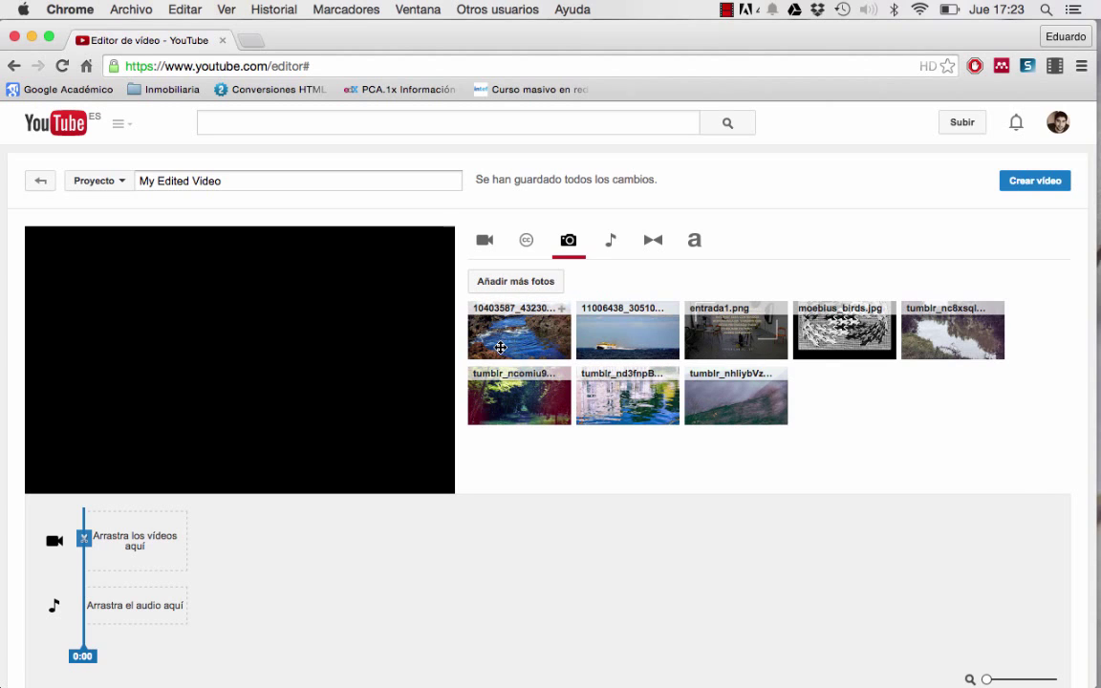
drag(500, 348, 134, 537)
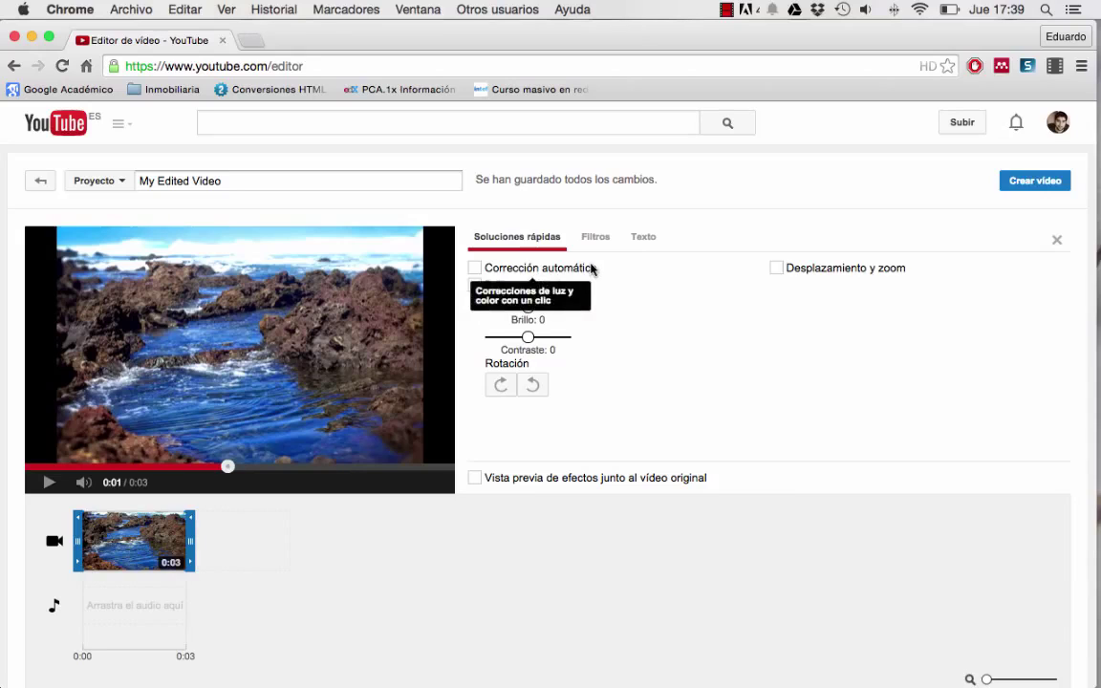
- Try the Desplazamiento y zoom effect and the Blanco y negro and Sepia filters on the photo clip, removing the filters again
click(778, 271)
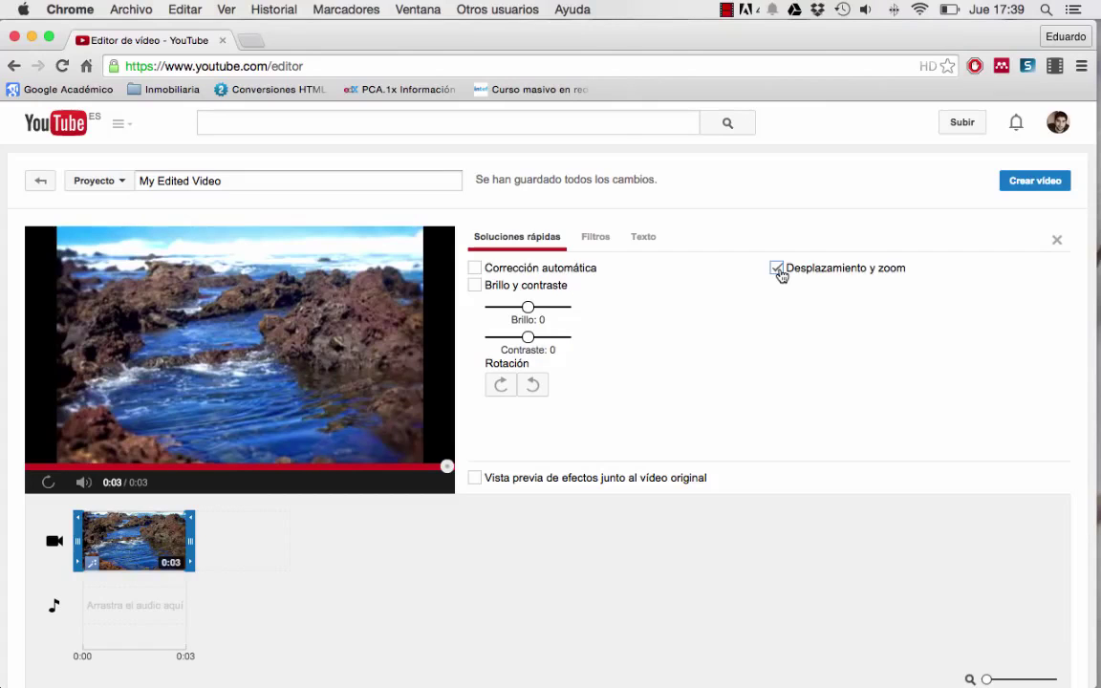
click(596, 236)
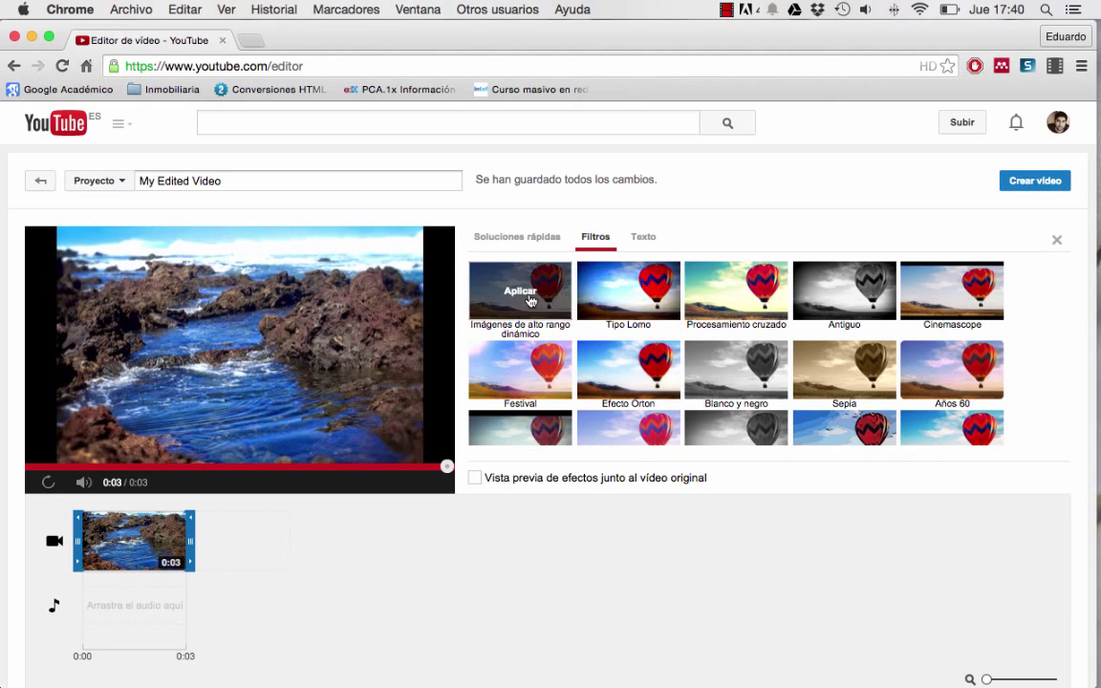
mouse_move(851, 302)
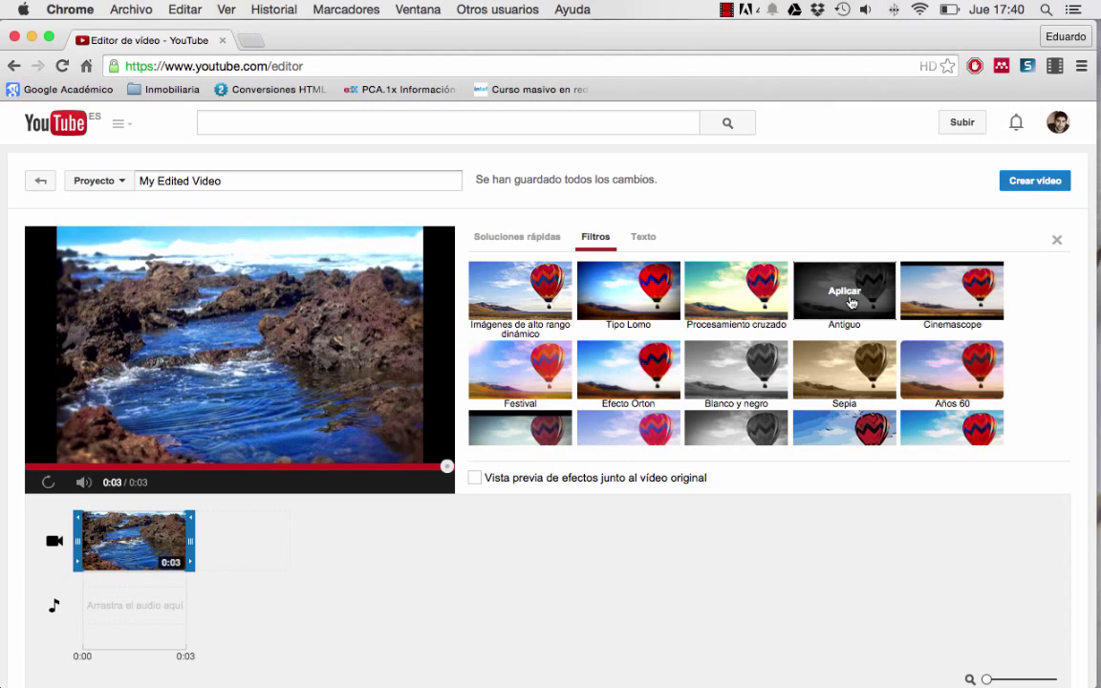
mouse_move(829, 387)
mouse_move(545, 391)
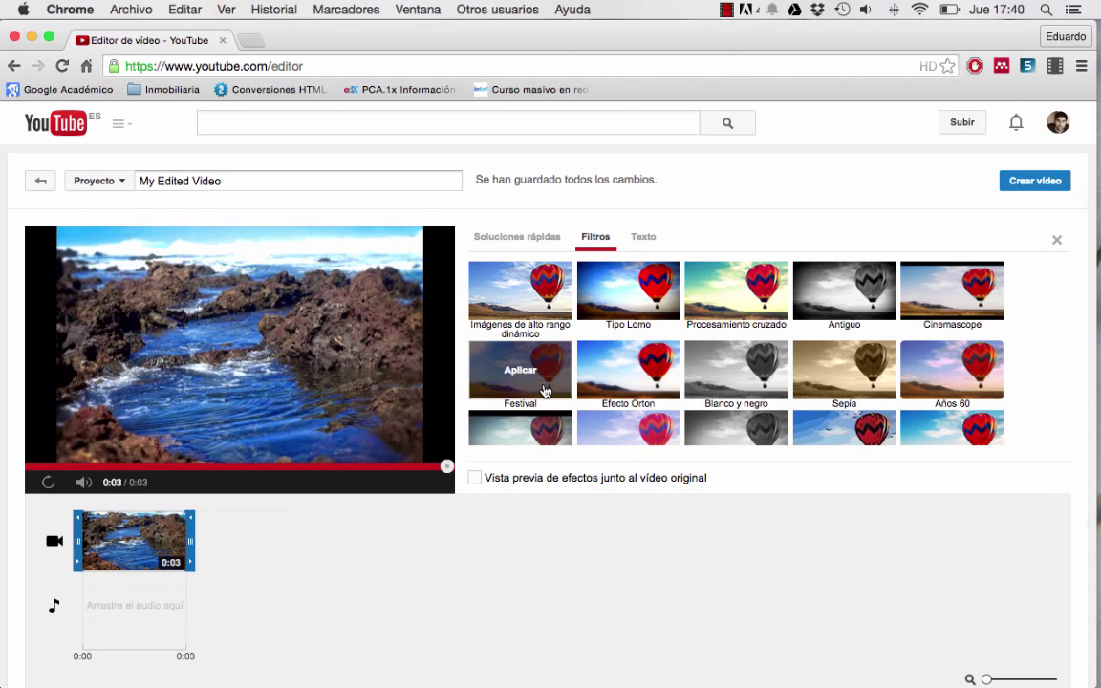
click(717, 372)
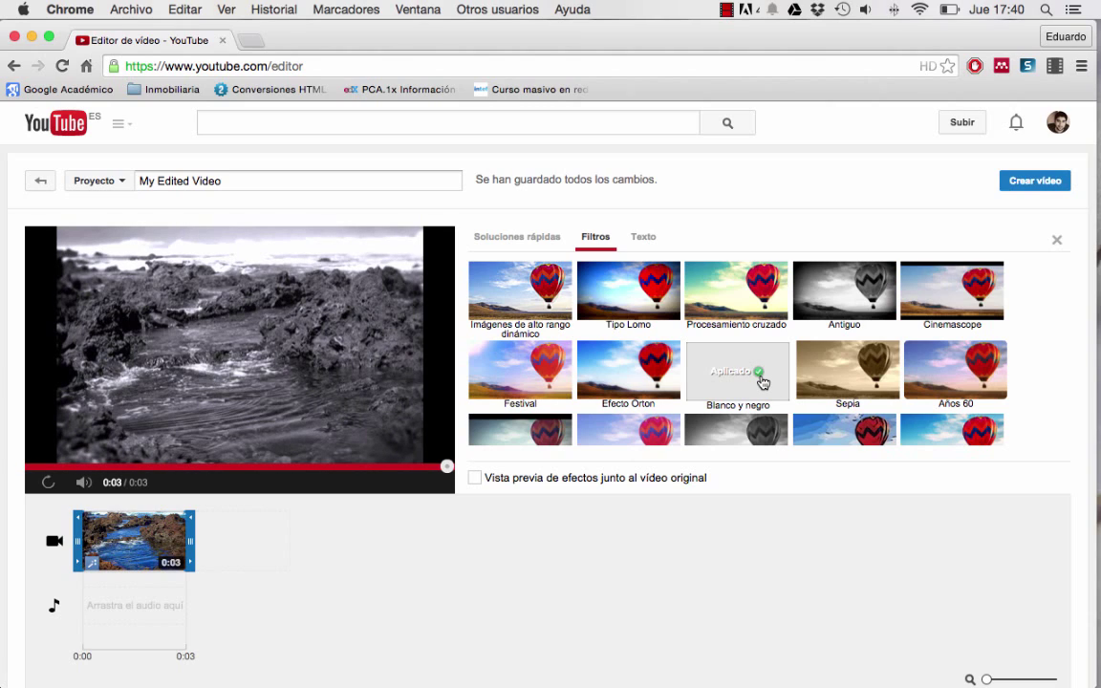
click(853, 369)
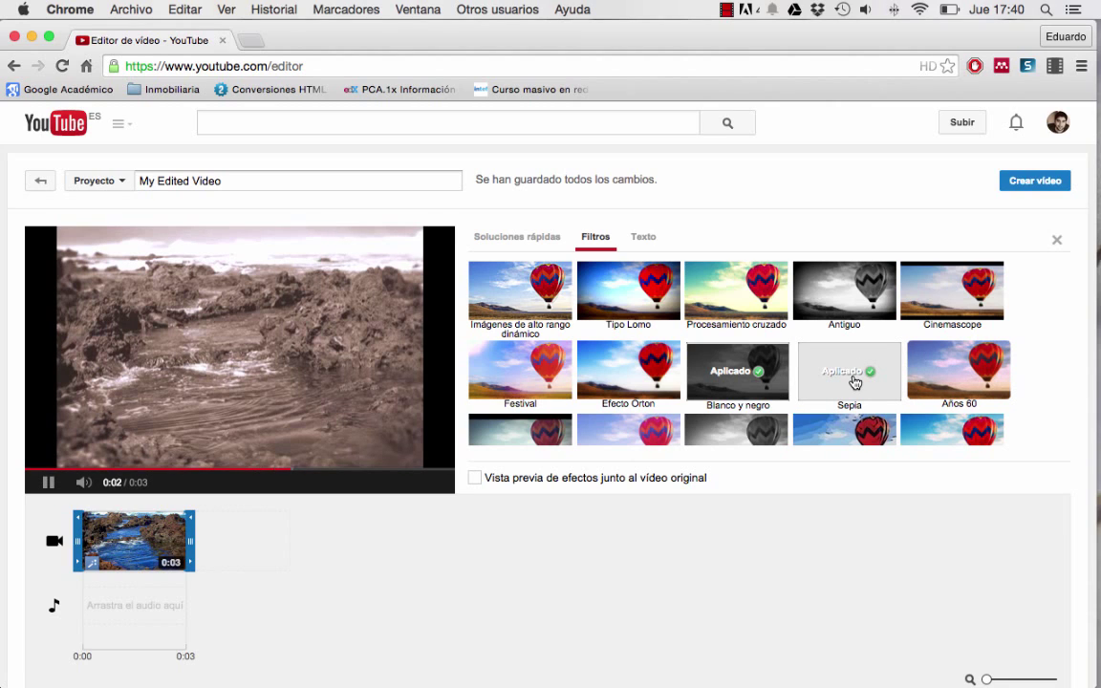
click(855, 380)
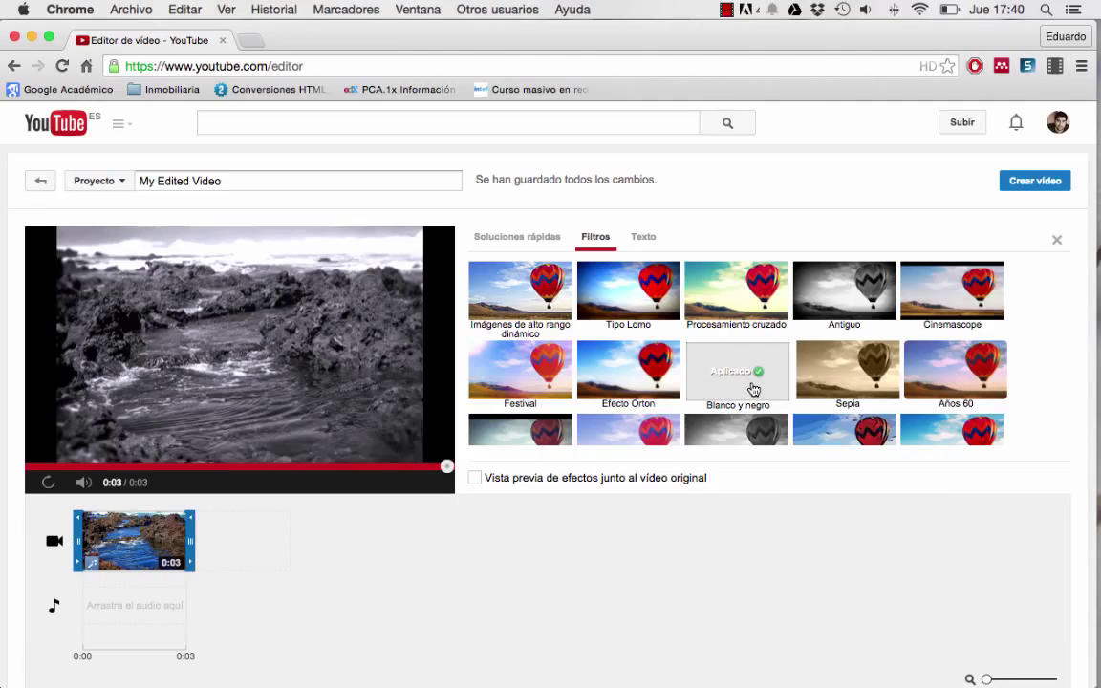
click(762, 373)
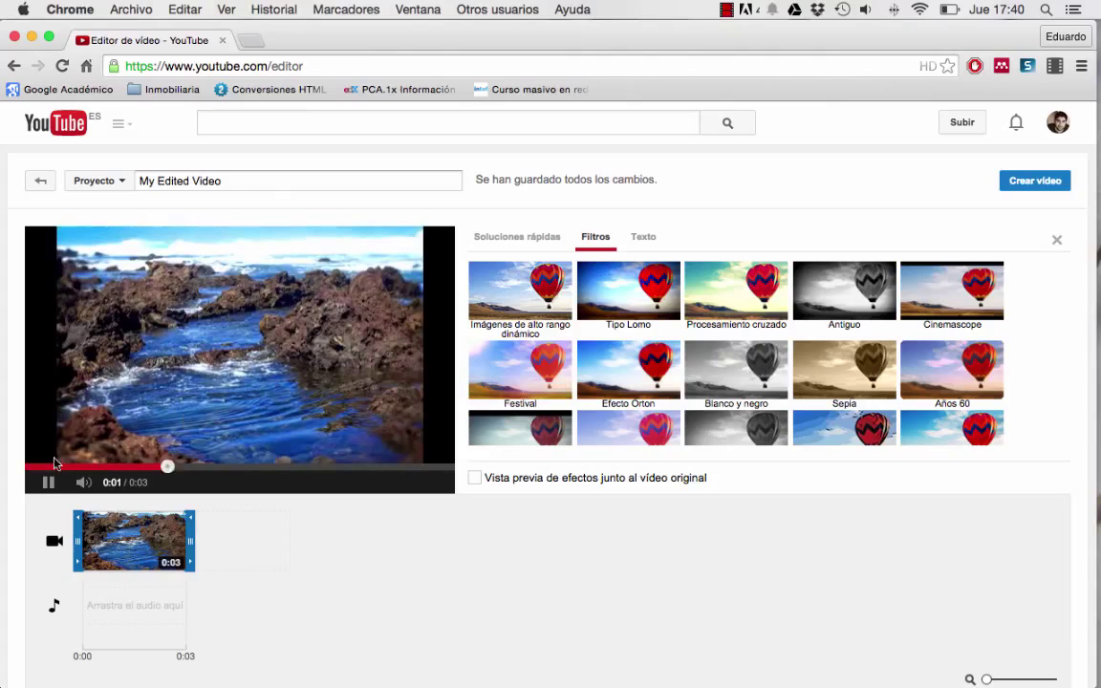
click(46, 483)
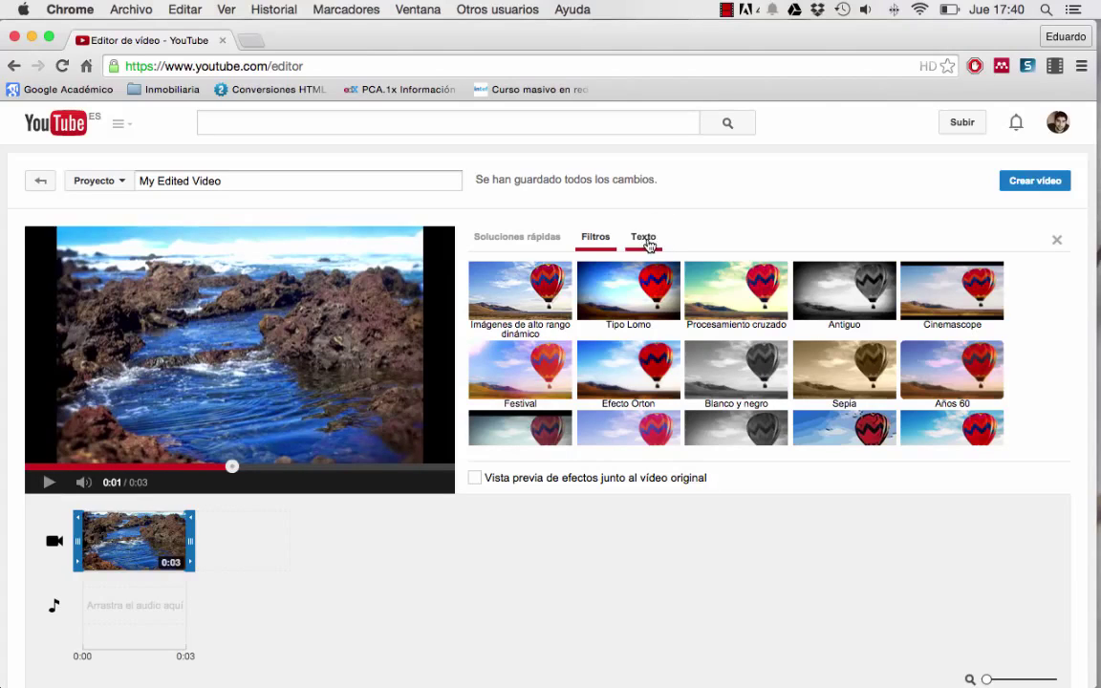
- Enable a text overlay on the photo clip reading "Vídeo prueba" and set its size to Pequeño
click(649, 244)
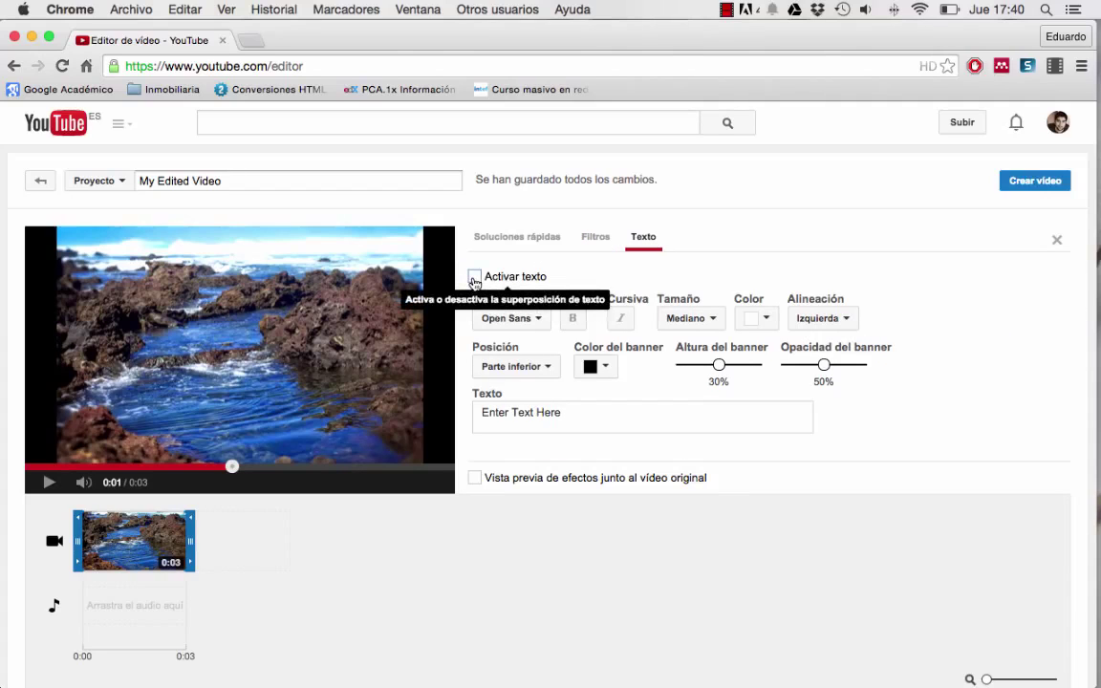
click(475, 278)
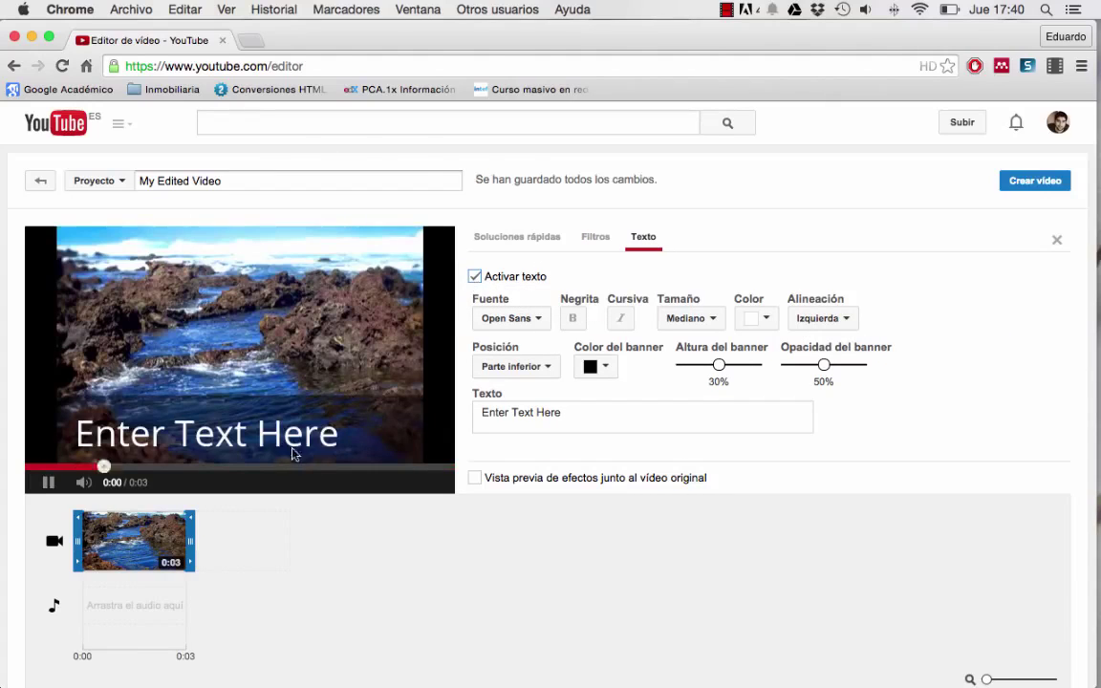
triple_click(521, 411)
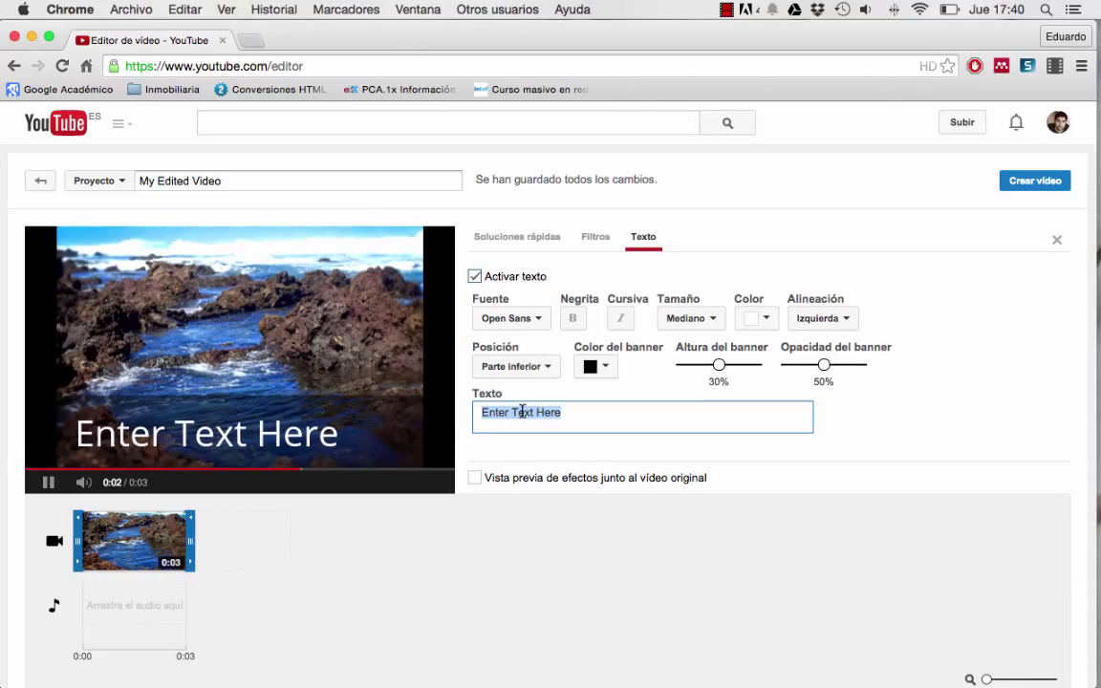
text(Vi)
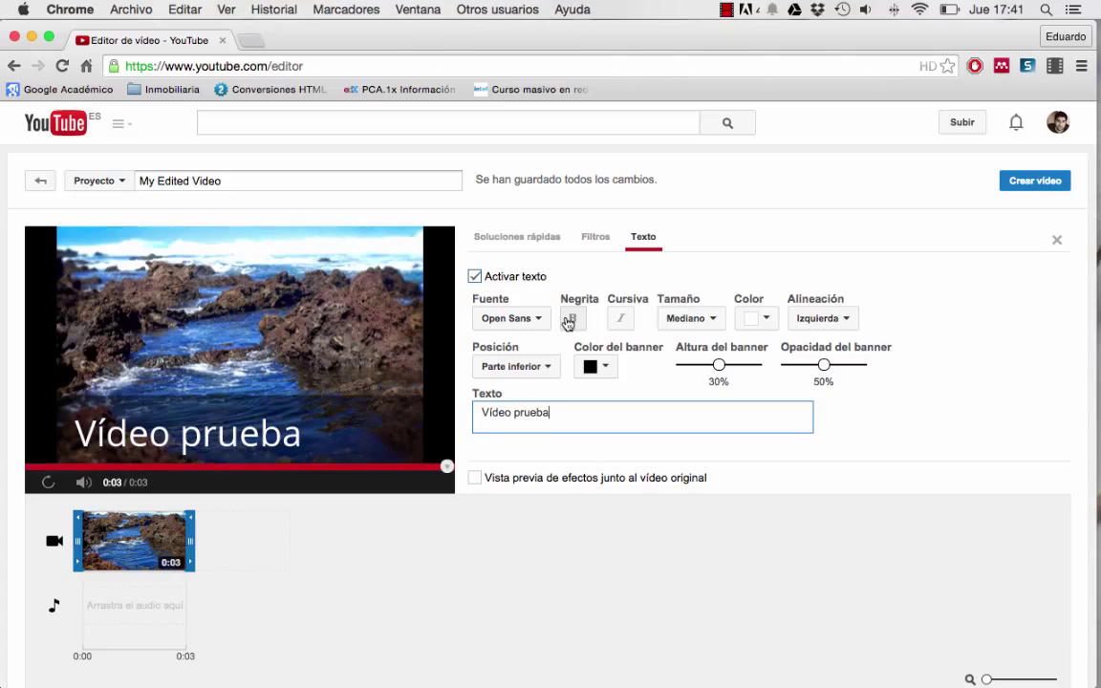
click(678, 322)
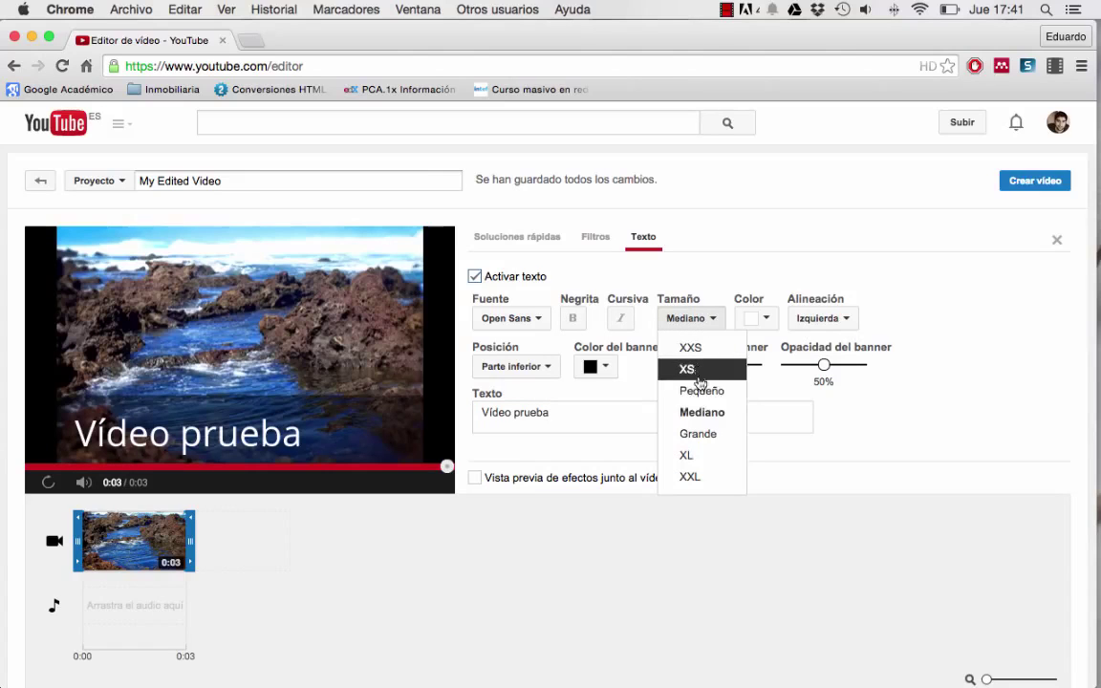
click(701, 392)
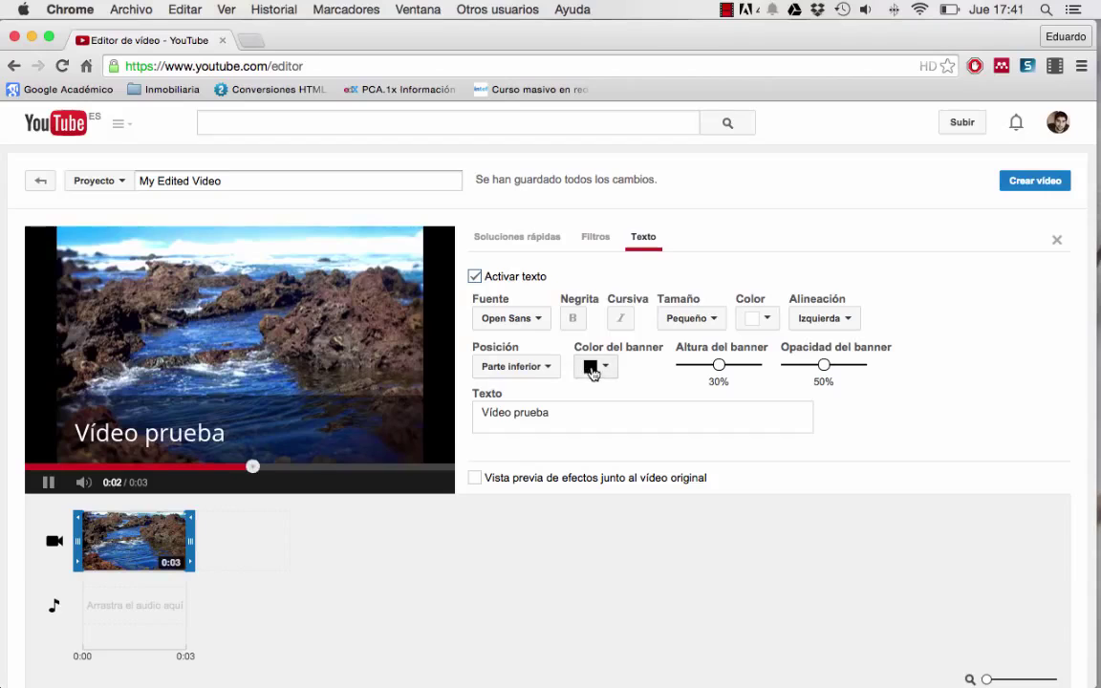
- Try the Centro and Parte superior positions for the text overlay, returning it to Parte inferior
click(549, 367)
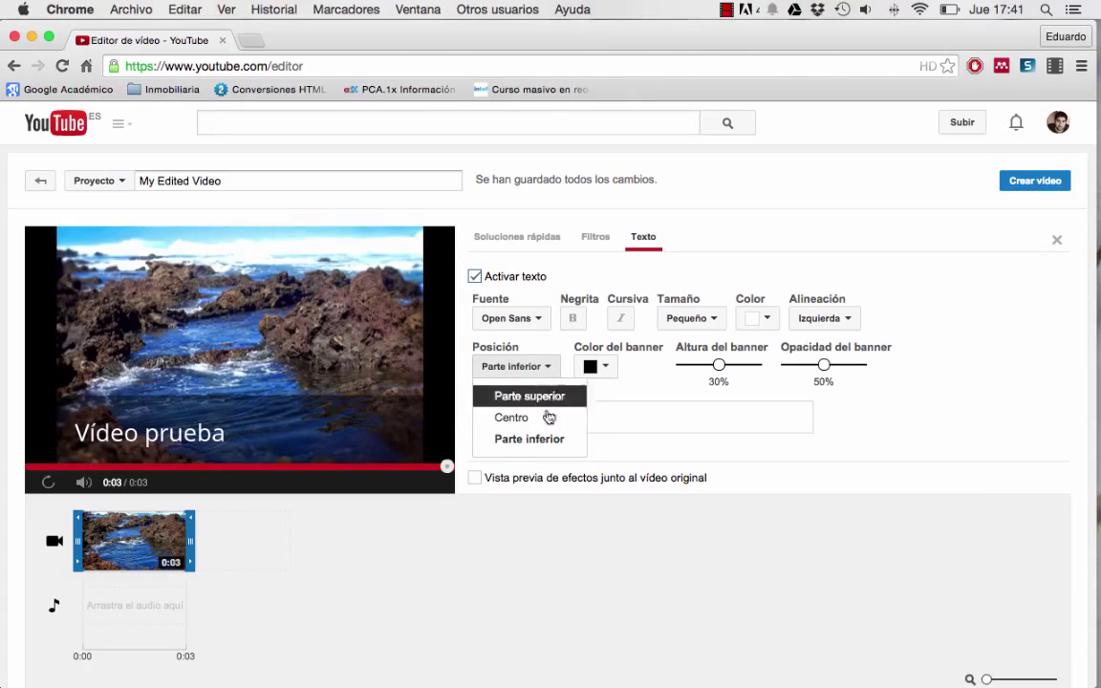
click(547, 422)
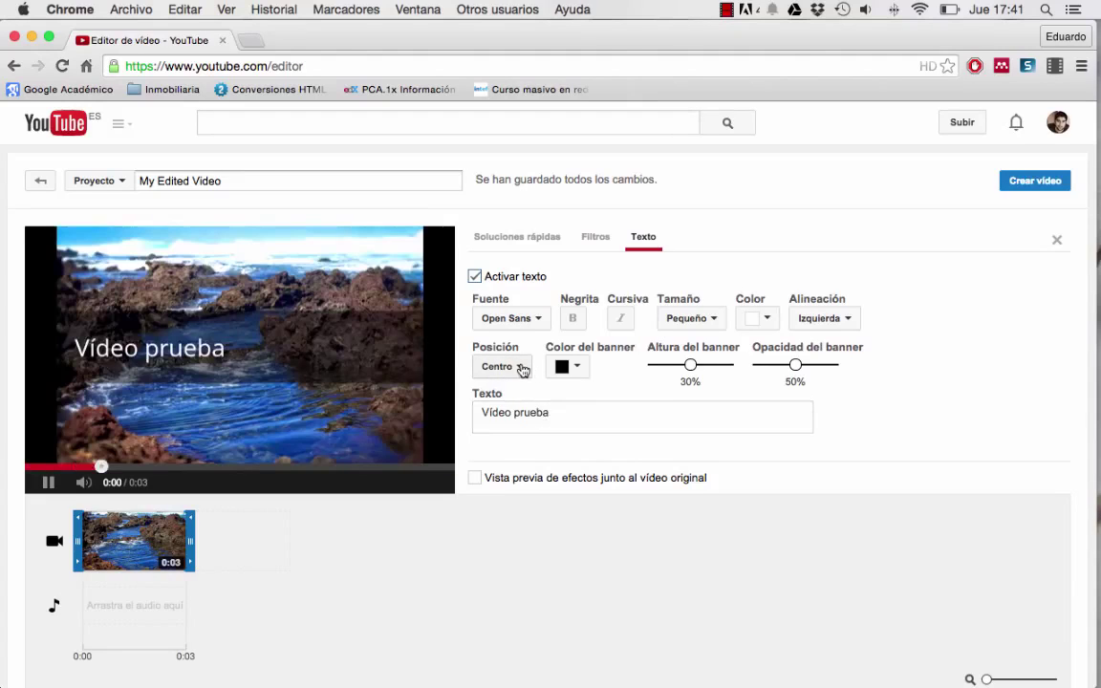
click(520, 370)
click(524, 396)
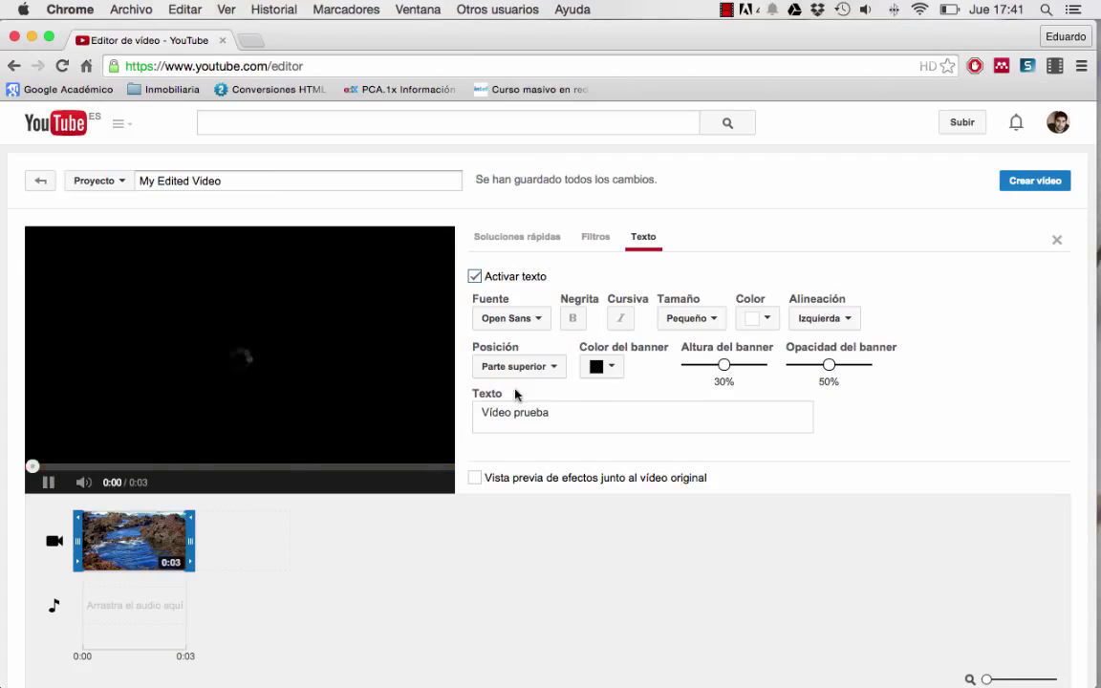
click(554, 367)
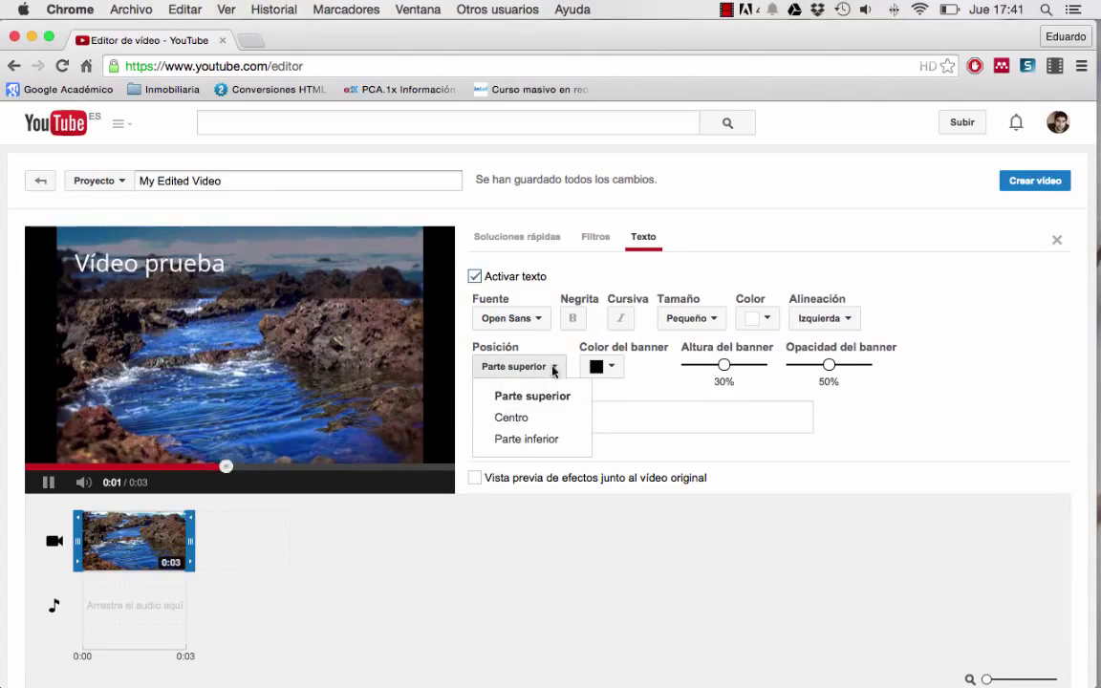
click(526, 440)
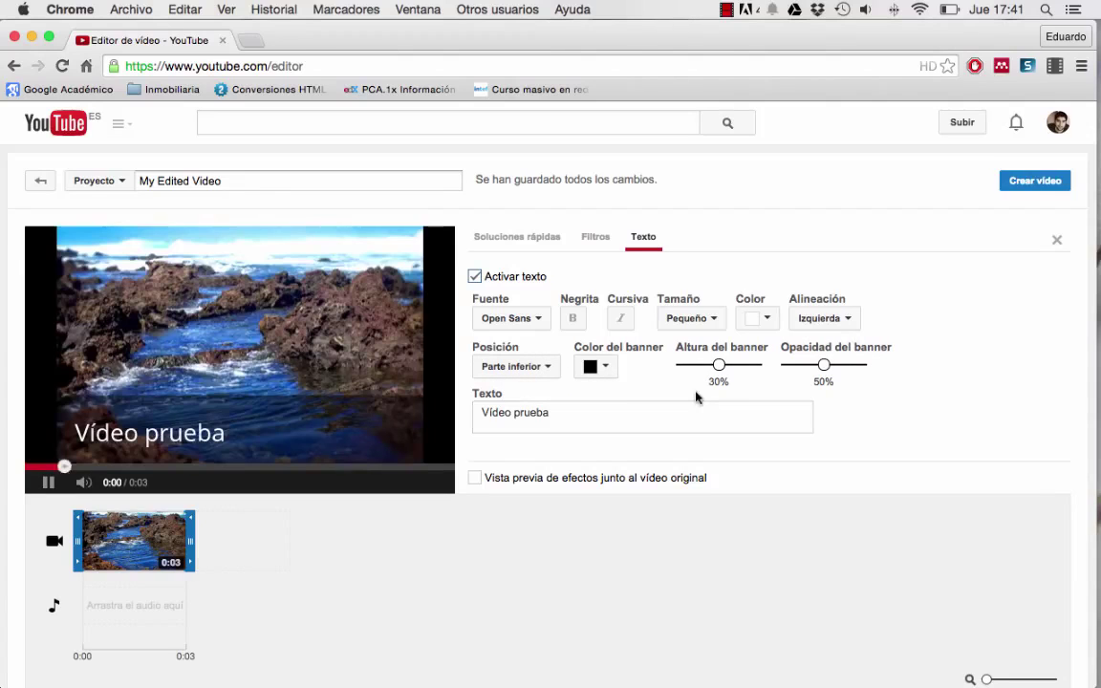
- Set the text banner's height to 15%, its opacity to 70% and its colour to orange, and close the clip's settings
drag(719, 366, 697, 373)
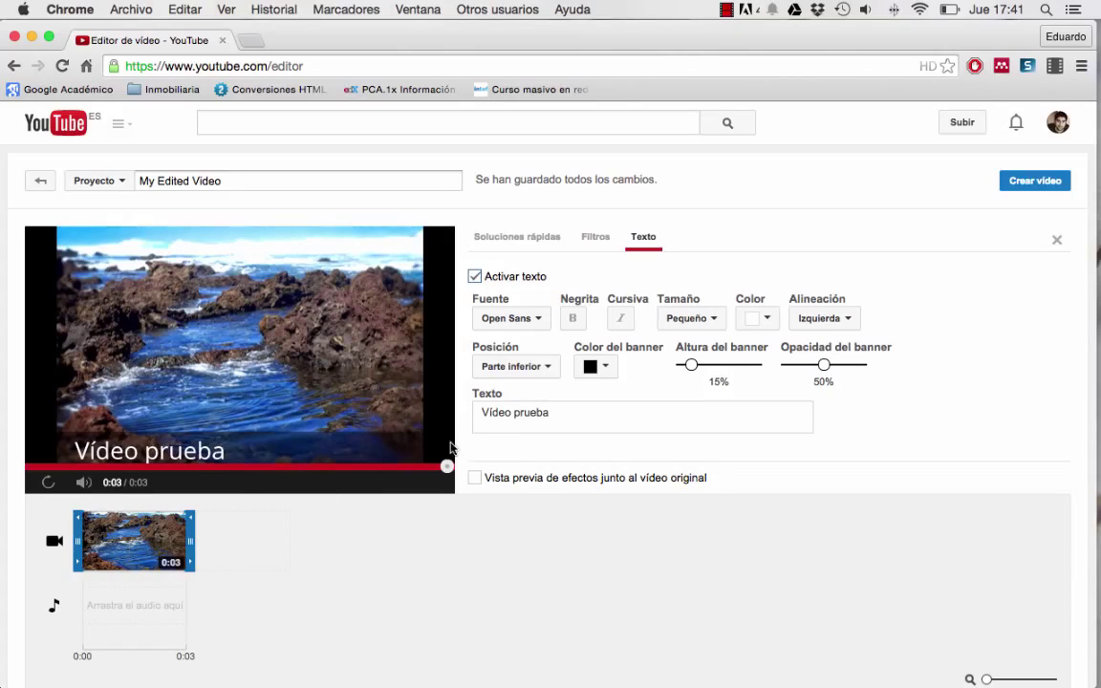
drag(825, 364, 840, 366)
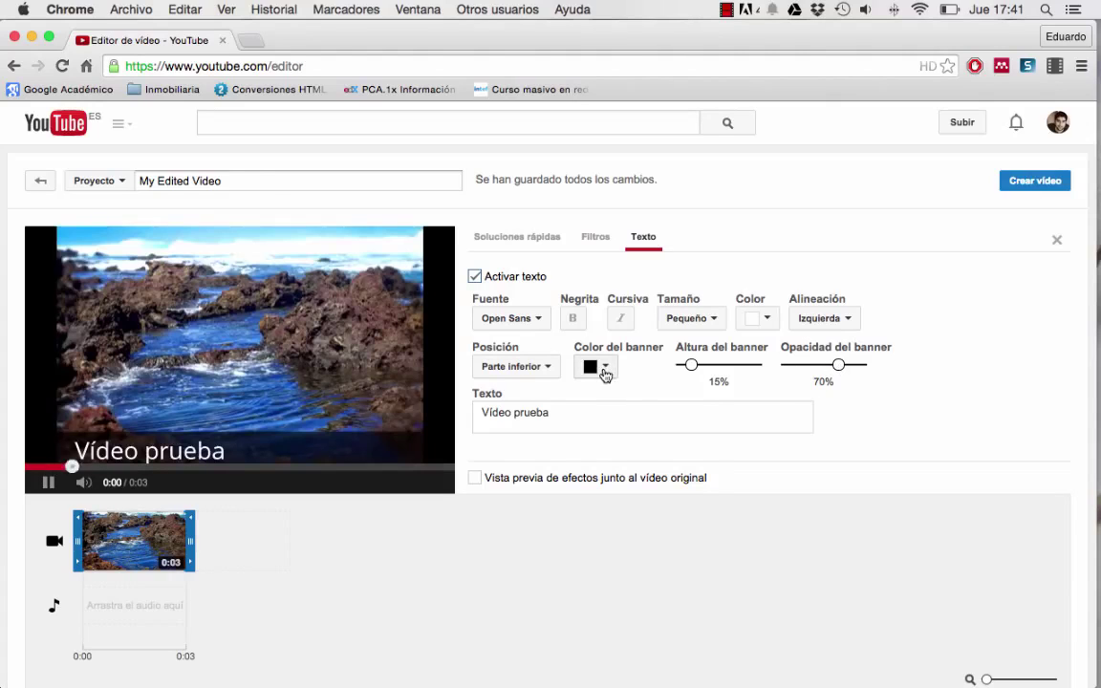
click(604, 369)
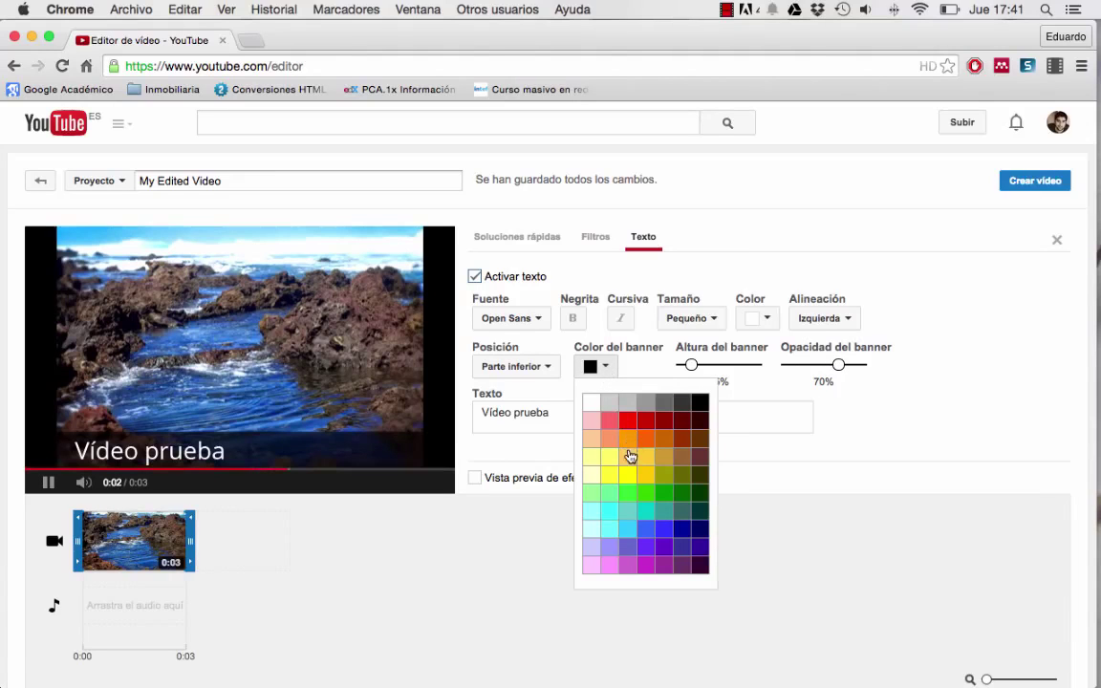
click(644, 447)
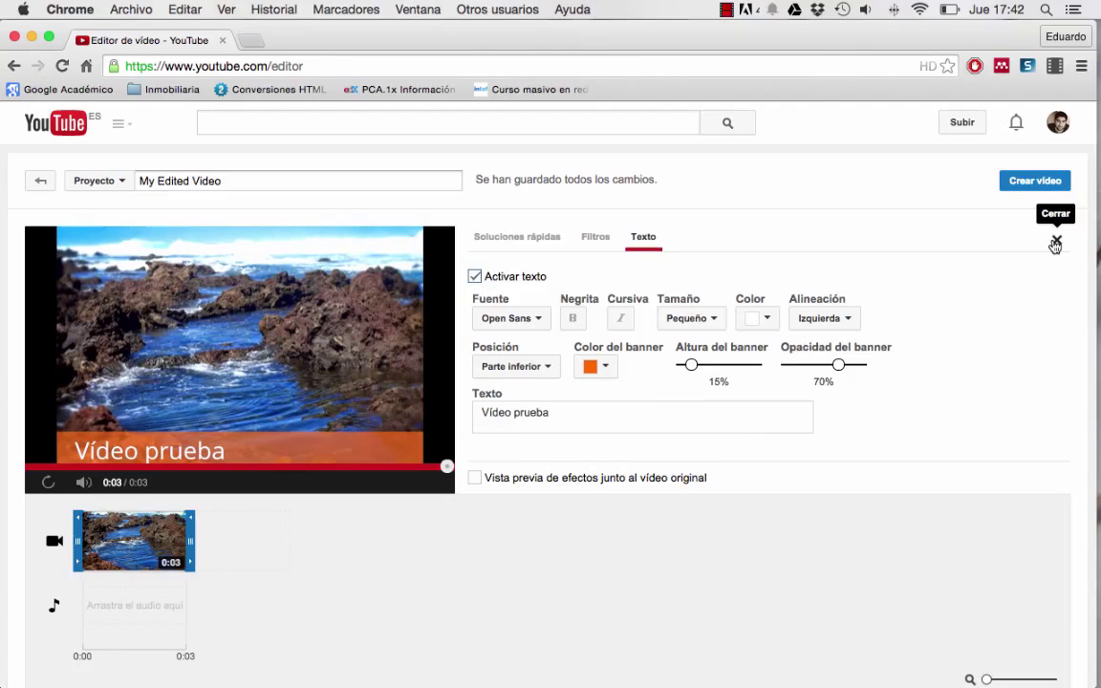
click(1055, 244)
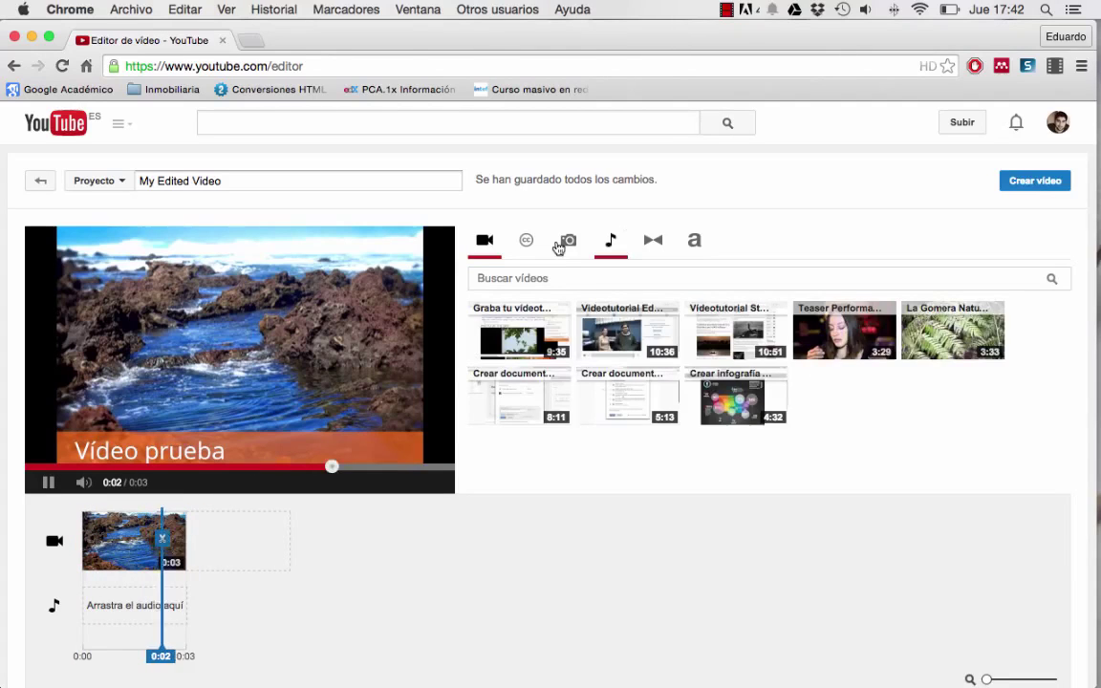
- Add the river photo, the fourth uploaded image, to the video track directly after the rocky shore clip
click(566, 242)
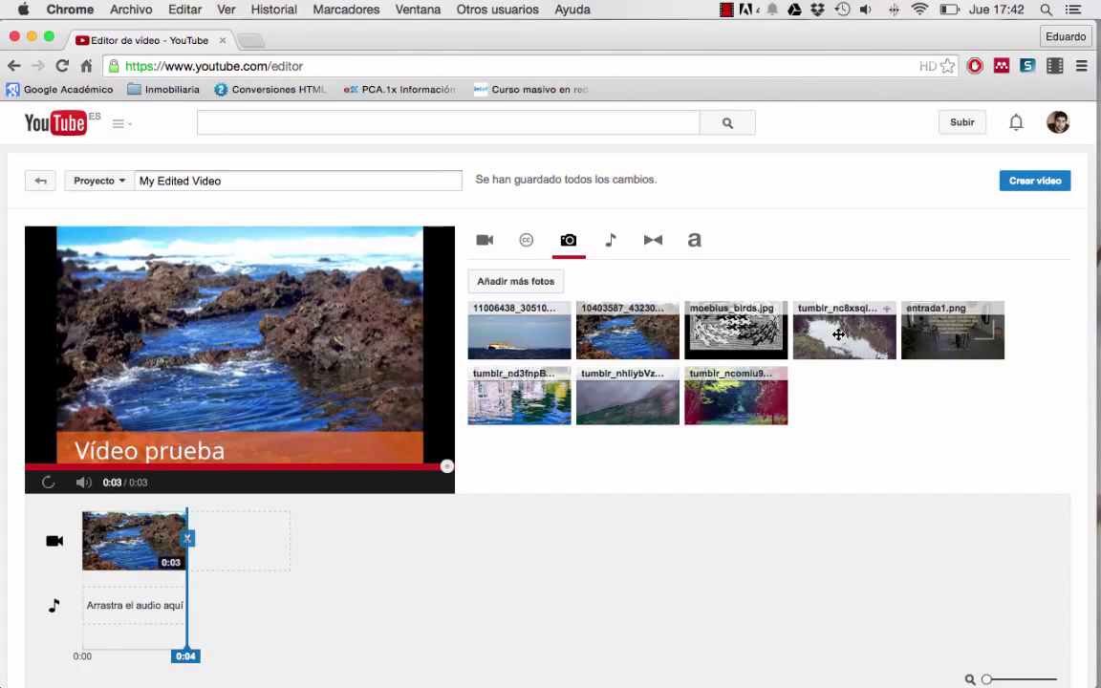
drag(838, 334, 266, 539)
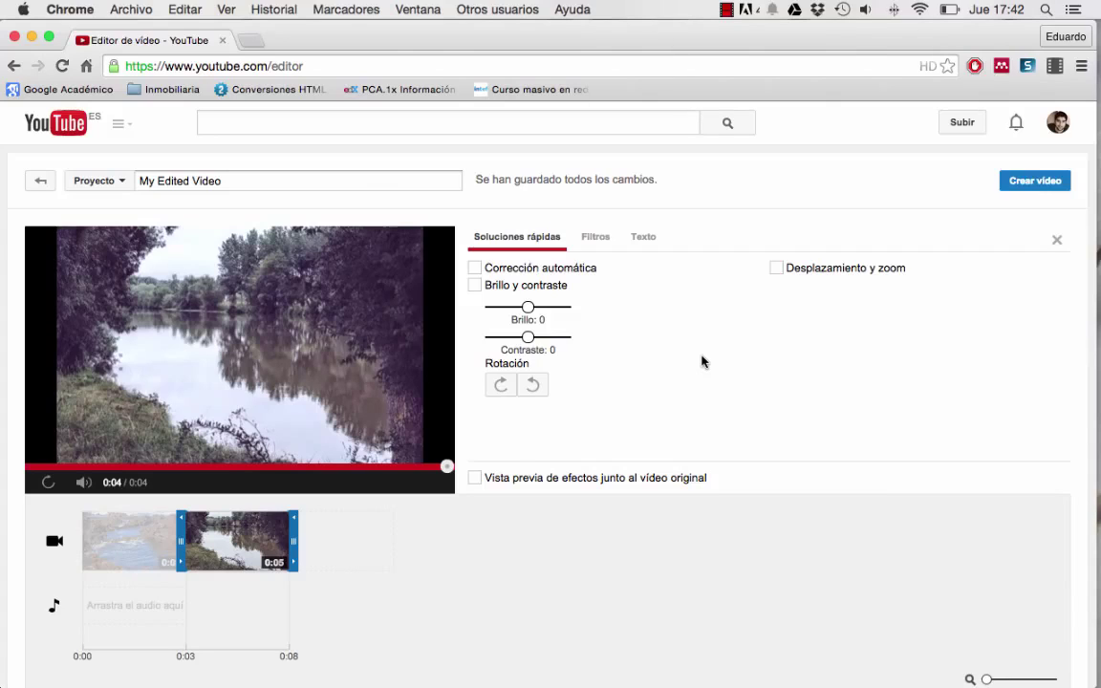
mouse_move(304, 508)
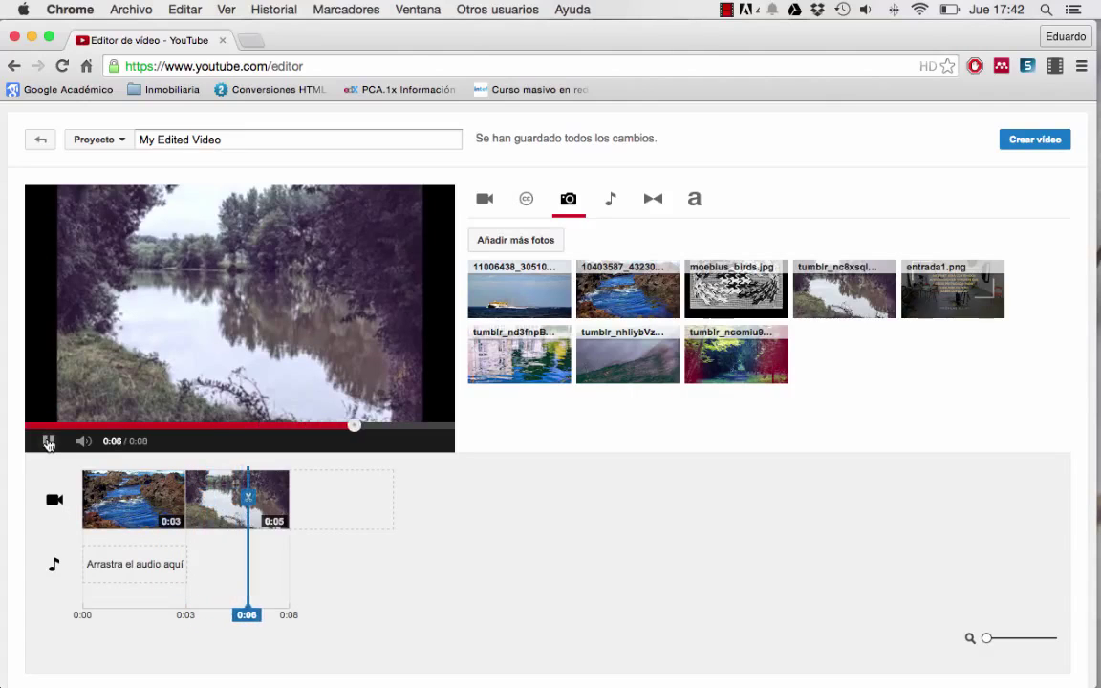
- Split the river clip at 0:07 on the timeline and delete the second fragment
click(48, 442)
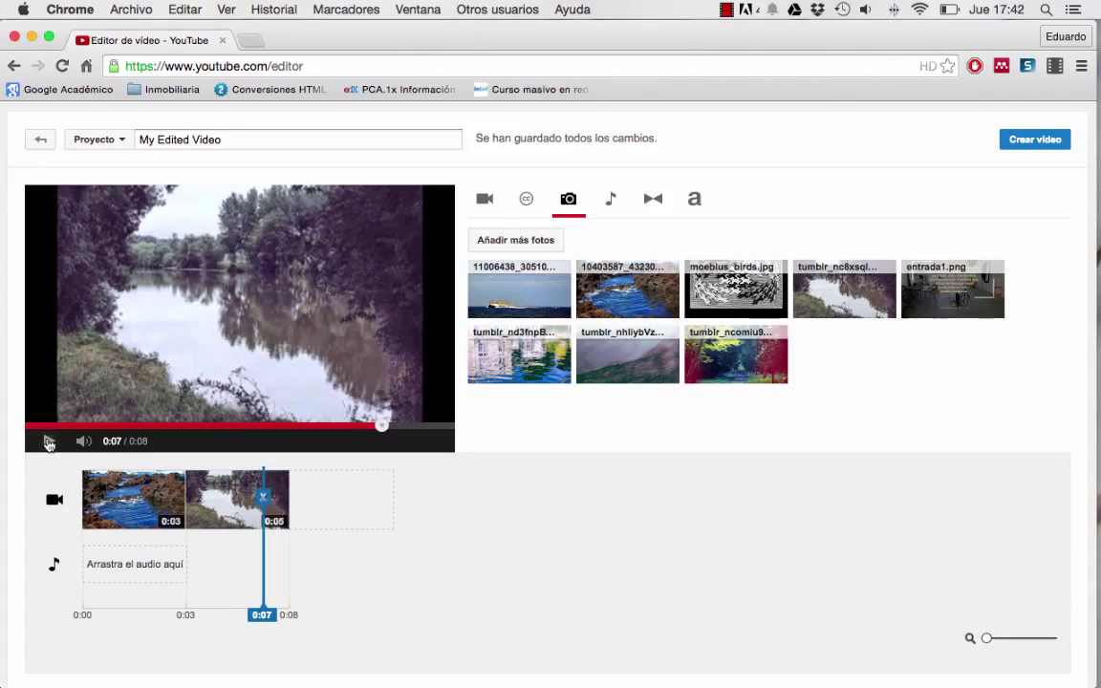
click(263, 499)
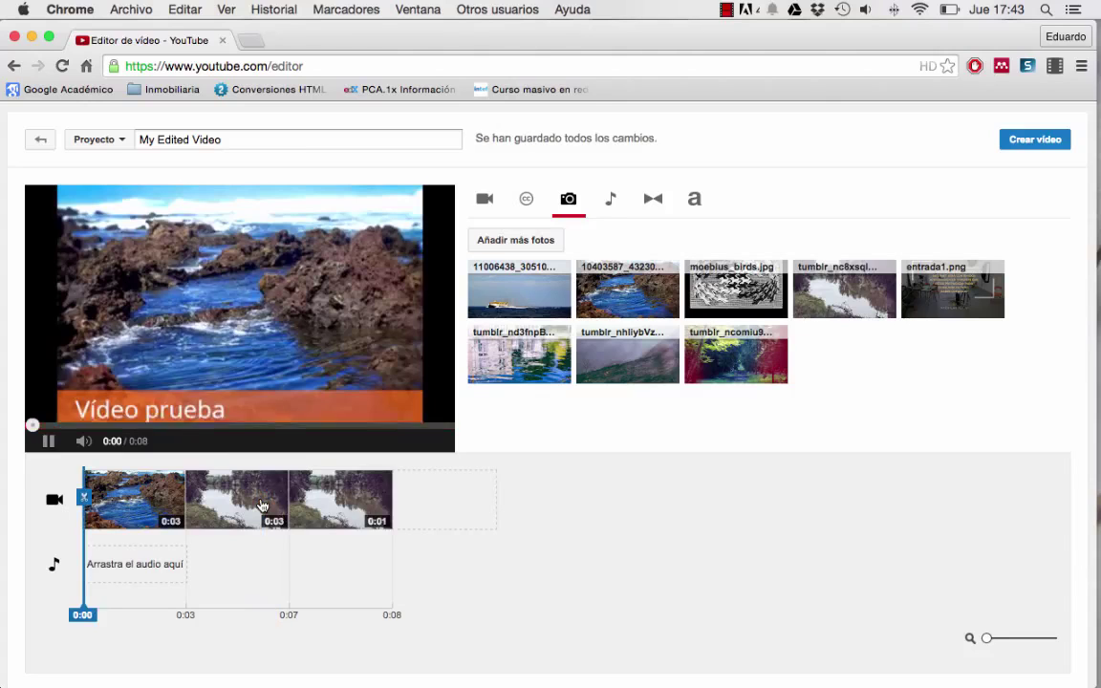
click(345, 512)
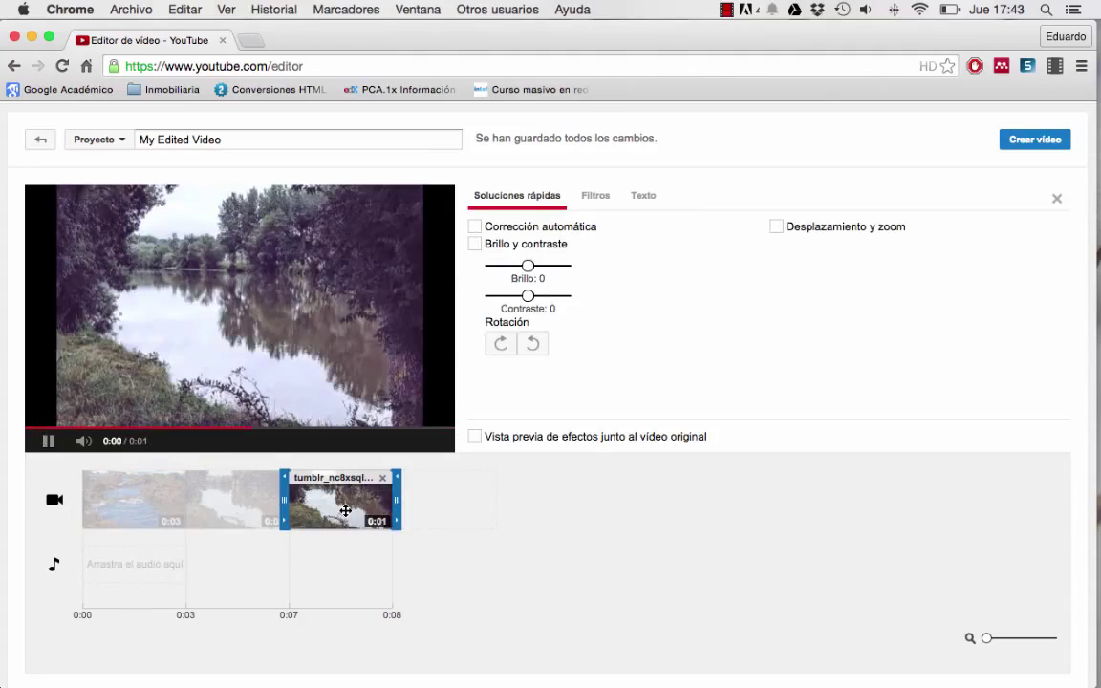
click(382, 478)
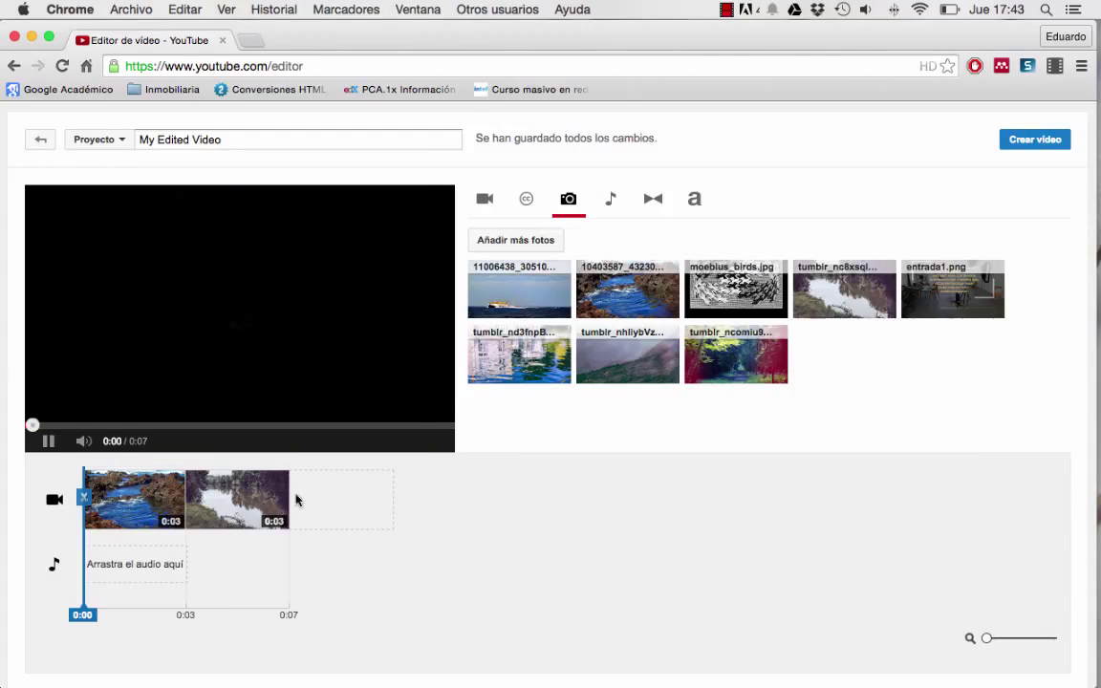
- Extend the river clip to 22 seconds, shorten it to 6 seconds, and close its settings
click(267, 500)
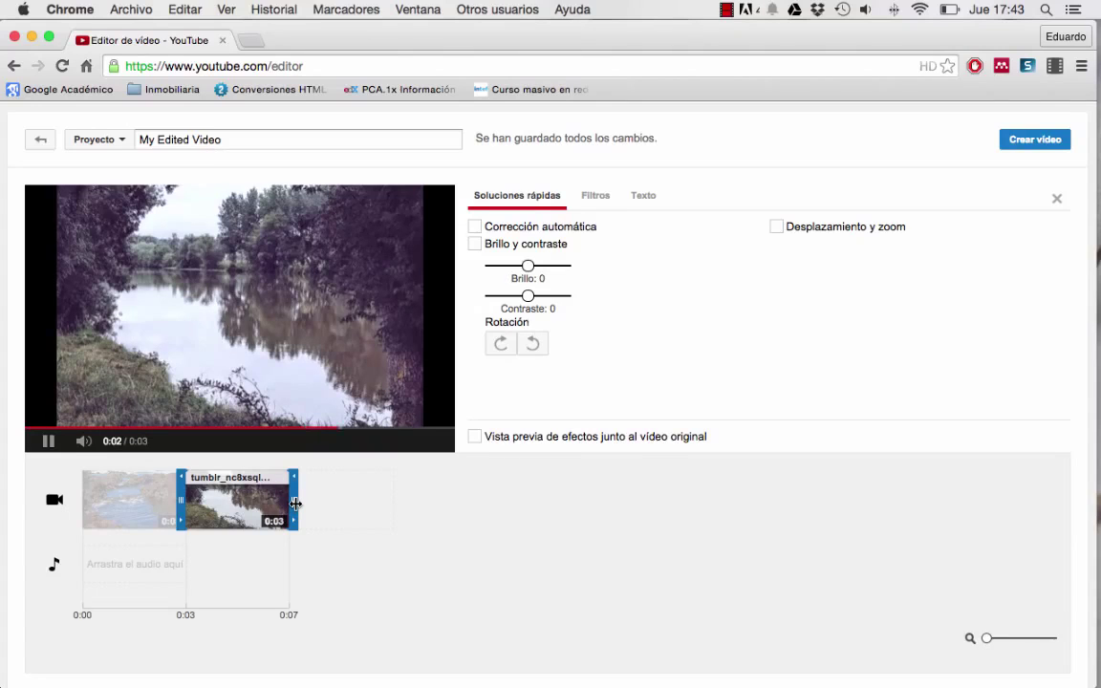
drag(296, 504, 352, 501)
drag(374, 500, 454, 500)
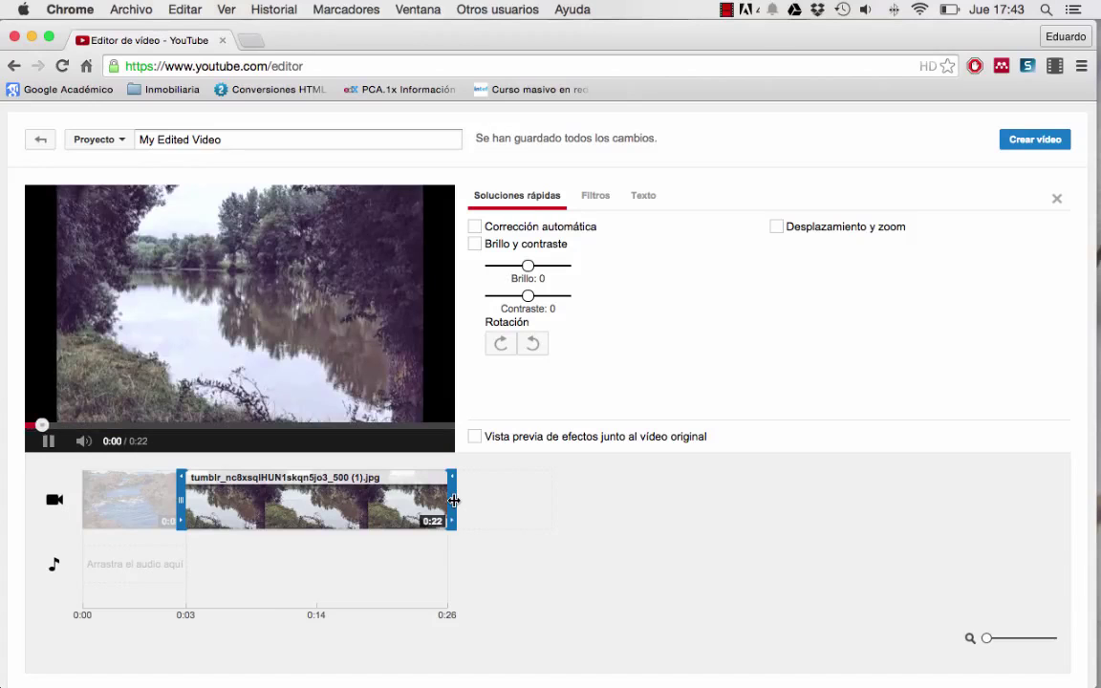
drag(453, 499, 269, 504)
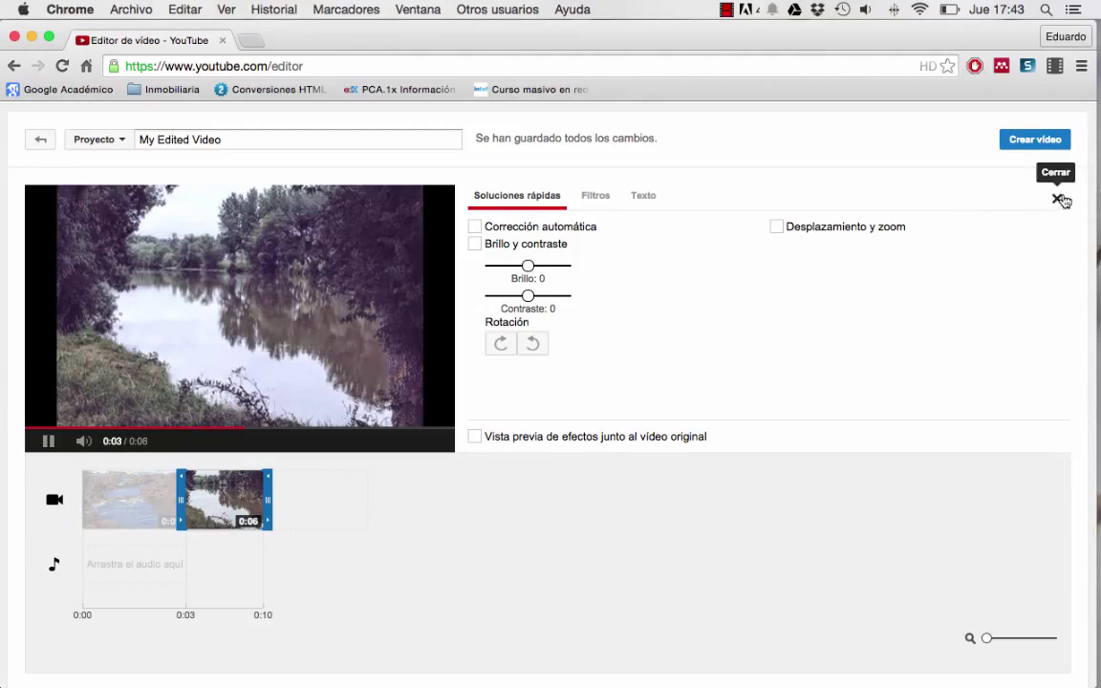
click(1058, 201)
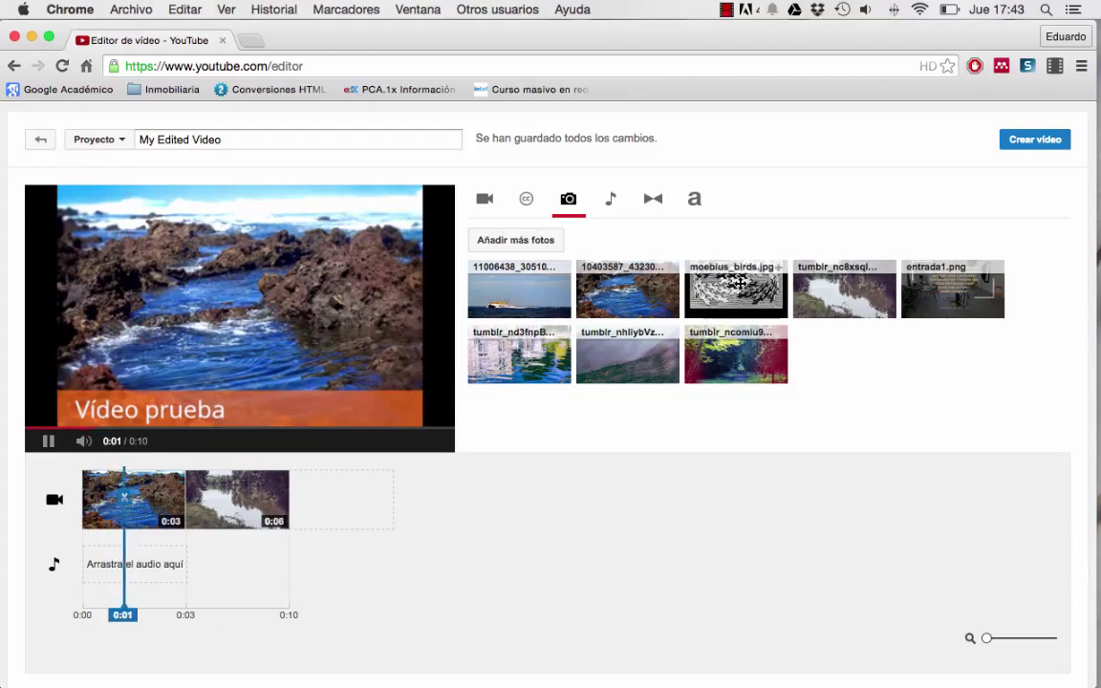
- Pause the preview and add the song Open Sea Morning by Puddle of Infinity to the start of the audio track
click(47, 441)
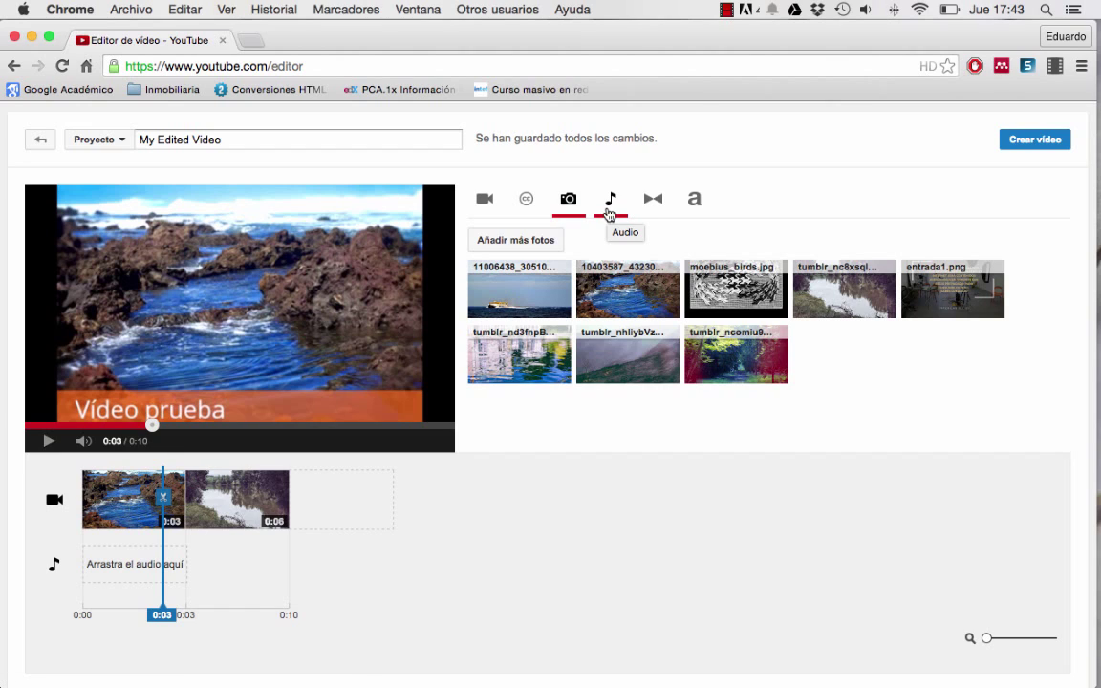
click(609, 201)
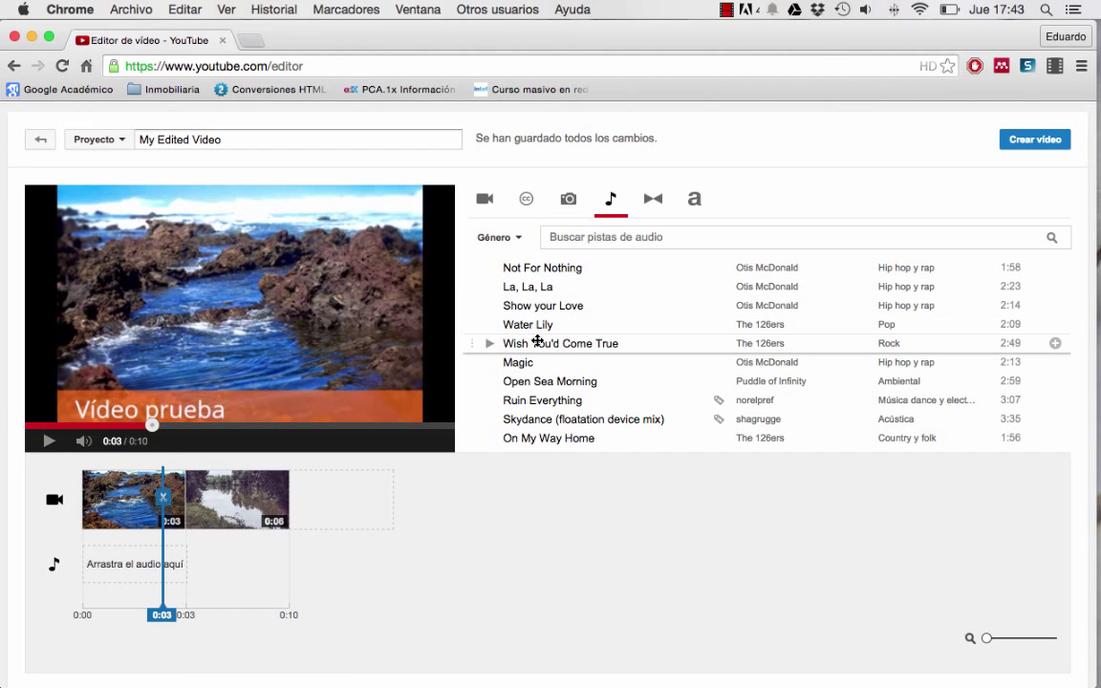
scroll(488, 378, down, 1)
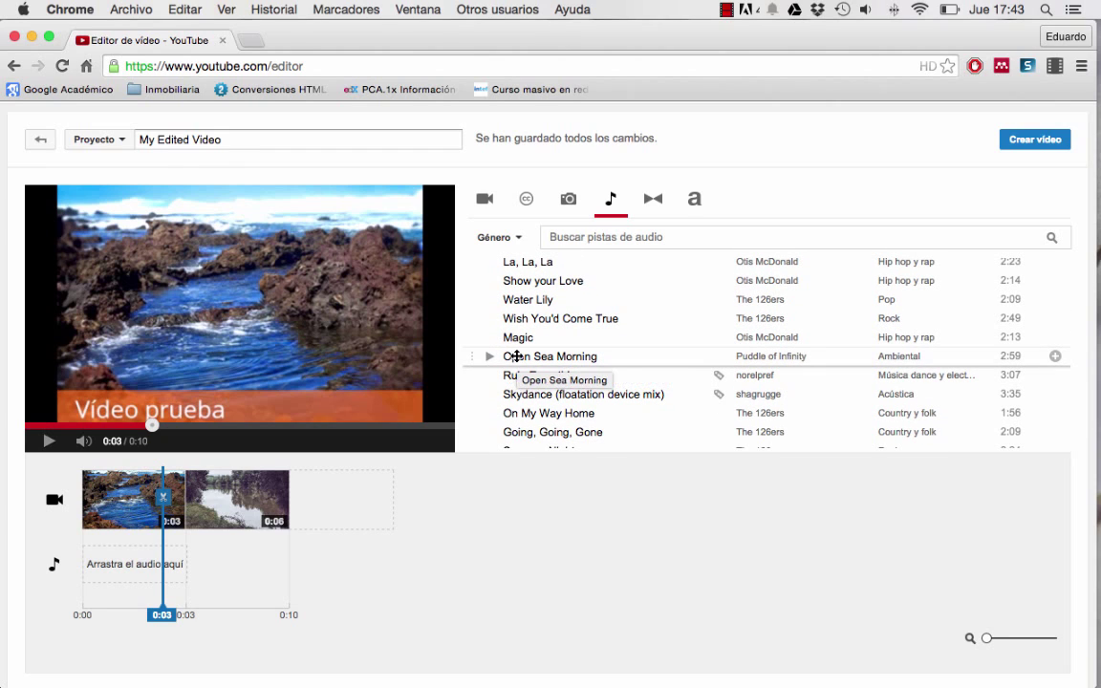
drag(516, 355, 137, 568)
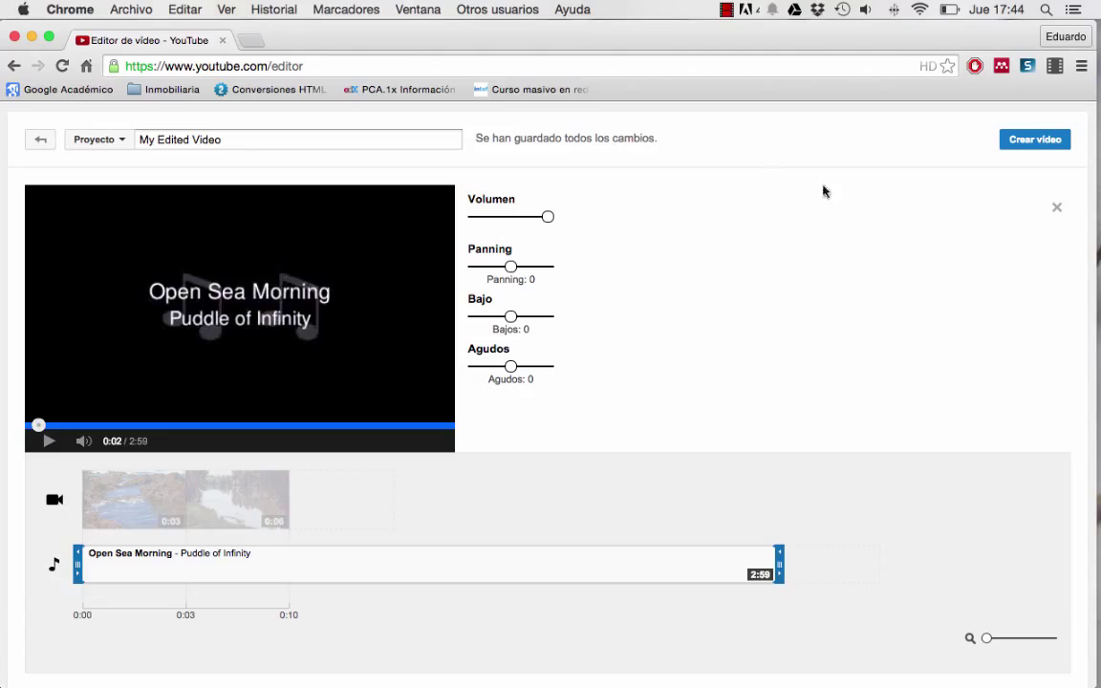
click(1056, 208)
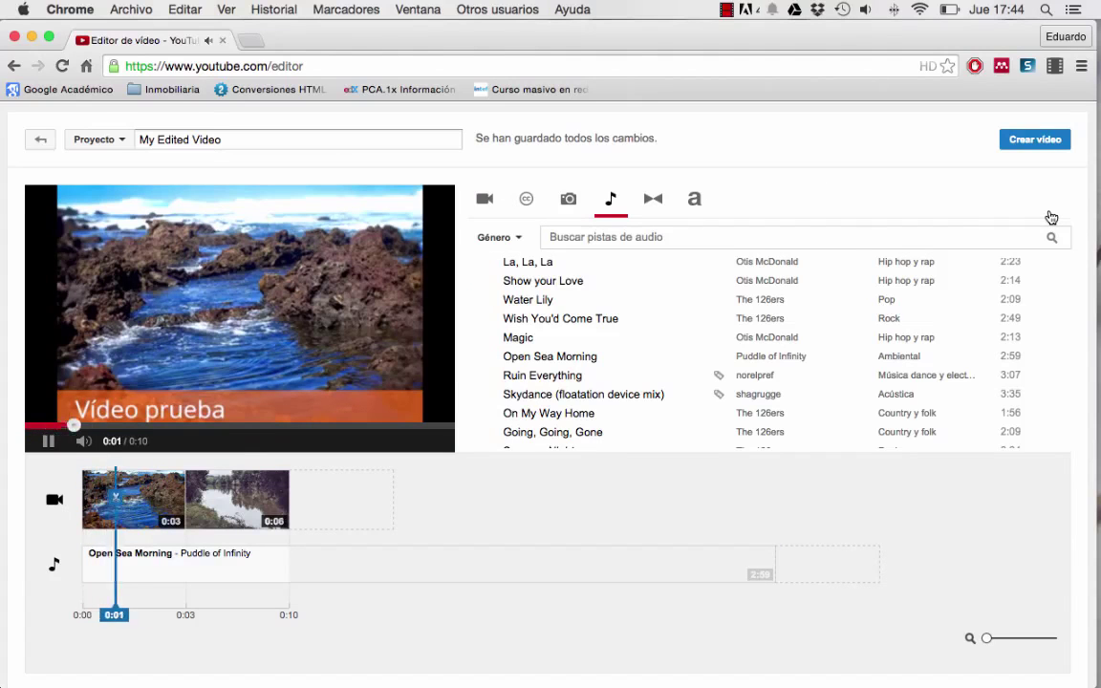
- Preview a Fundido transition between the rocky shore and river clips, and replace it with the Diamante transition
click(653, 199)
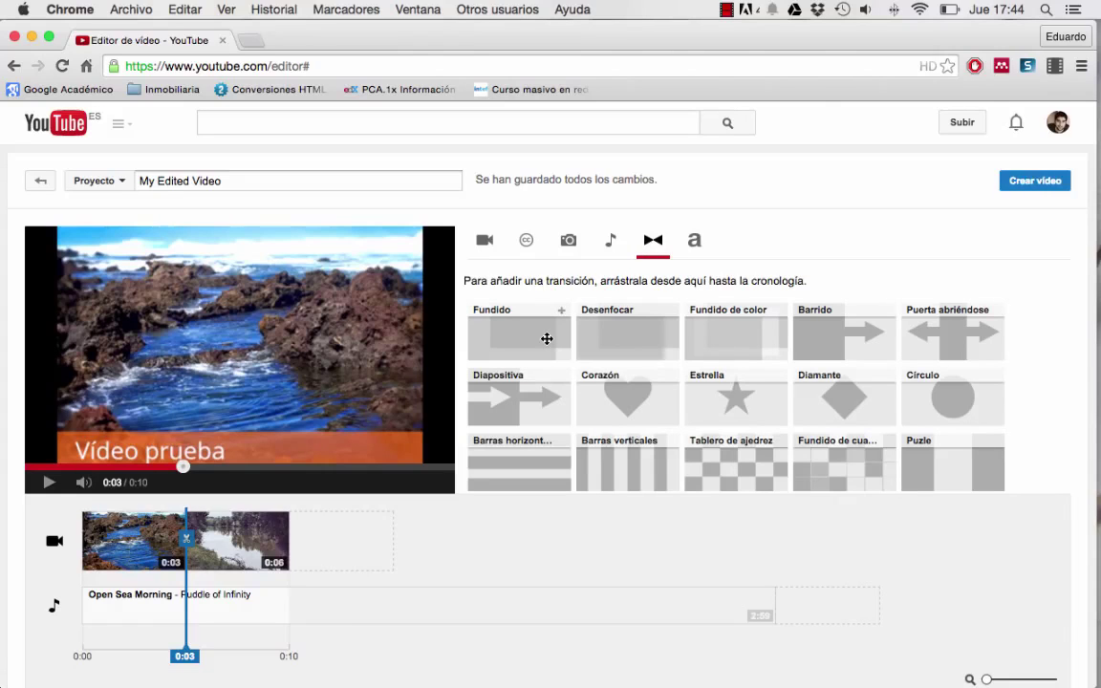
drag(546, 338, 202, 536)
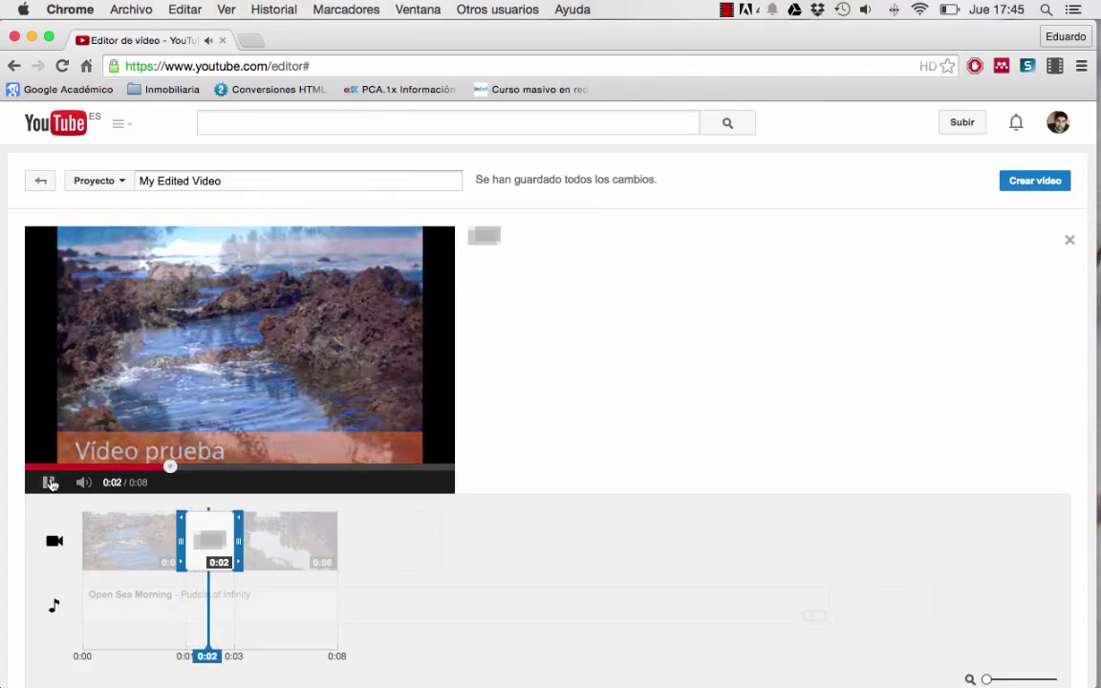
click(50, 484)
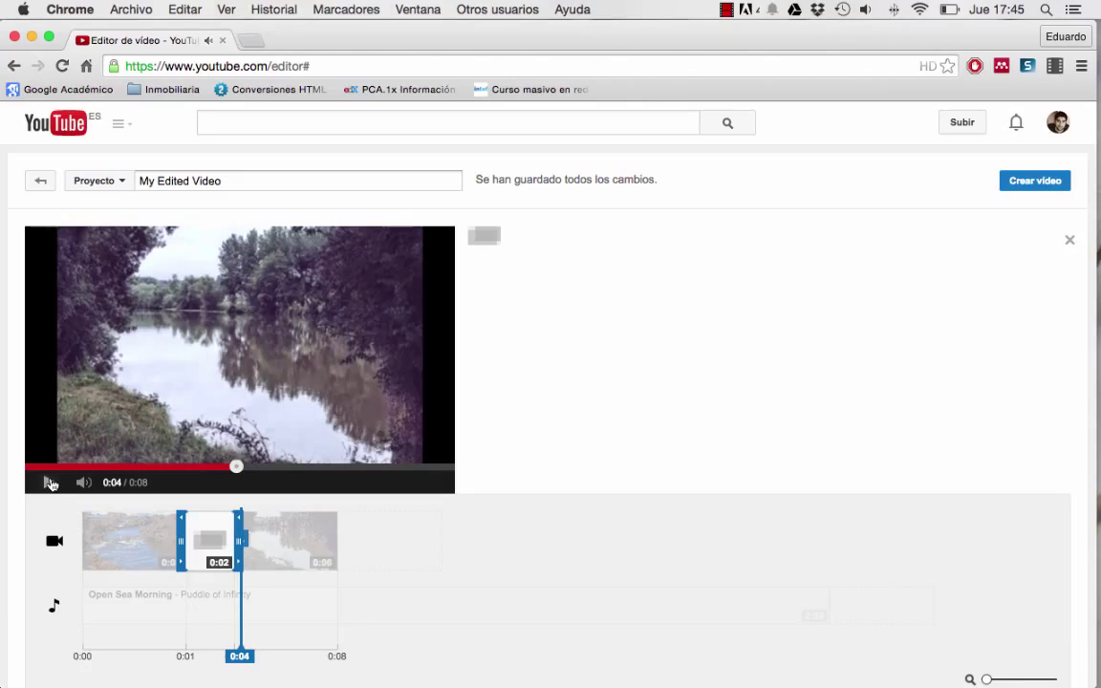
mouse_move(203, 554)
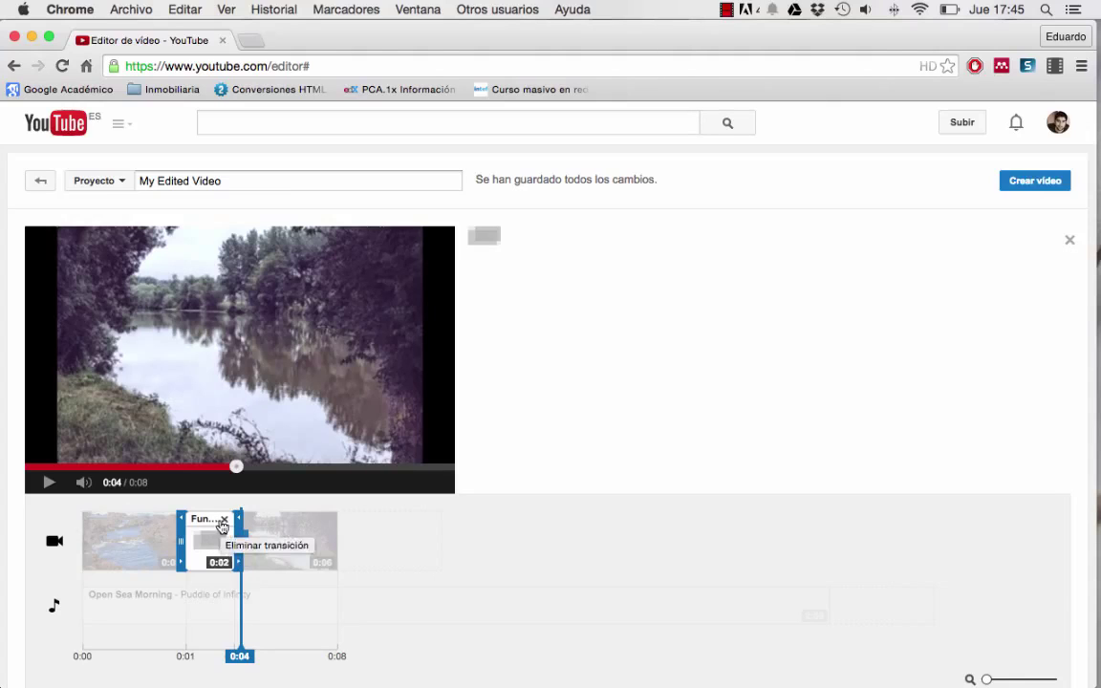
click(224, 520)
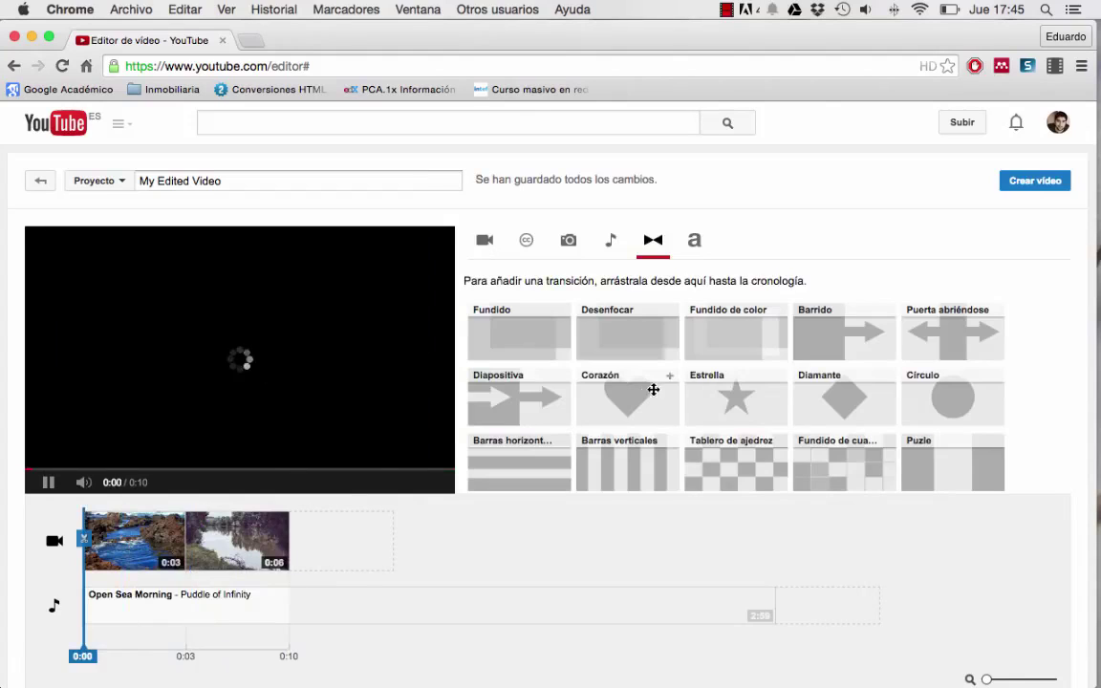
click(845, 406)
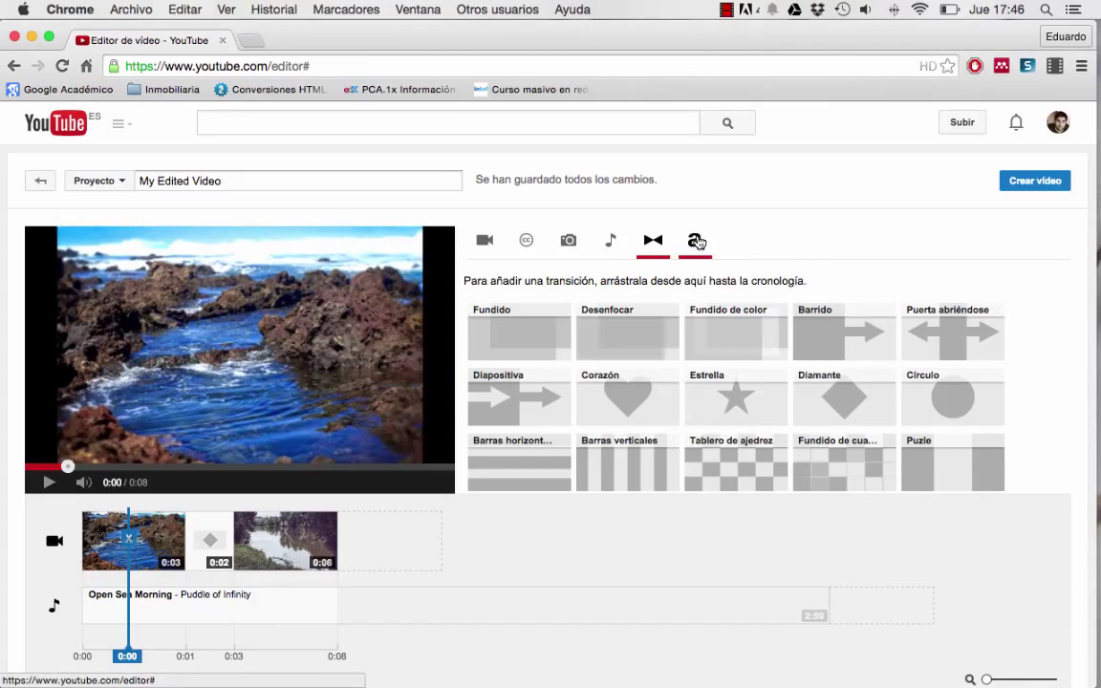
- Add a Título centrado title to the rocky shore clip with the text "Modificamos", and preview the result
click(697, 242)
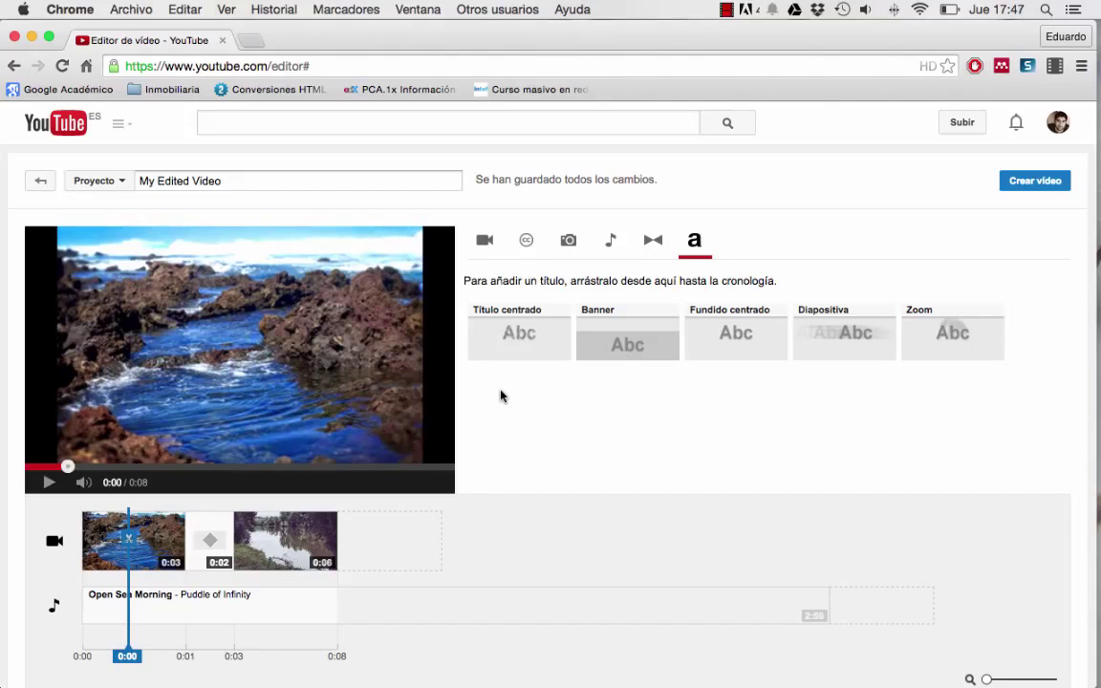
mouse_move(534, 332)
drag(534, 332, 146, 551)
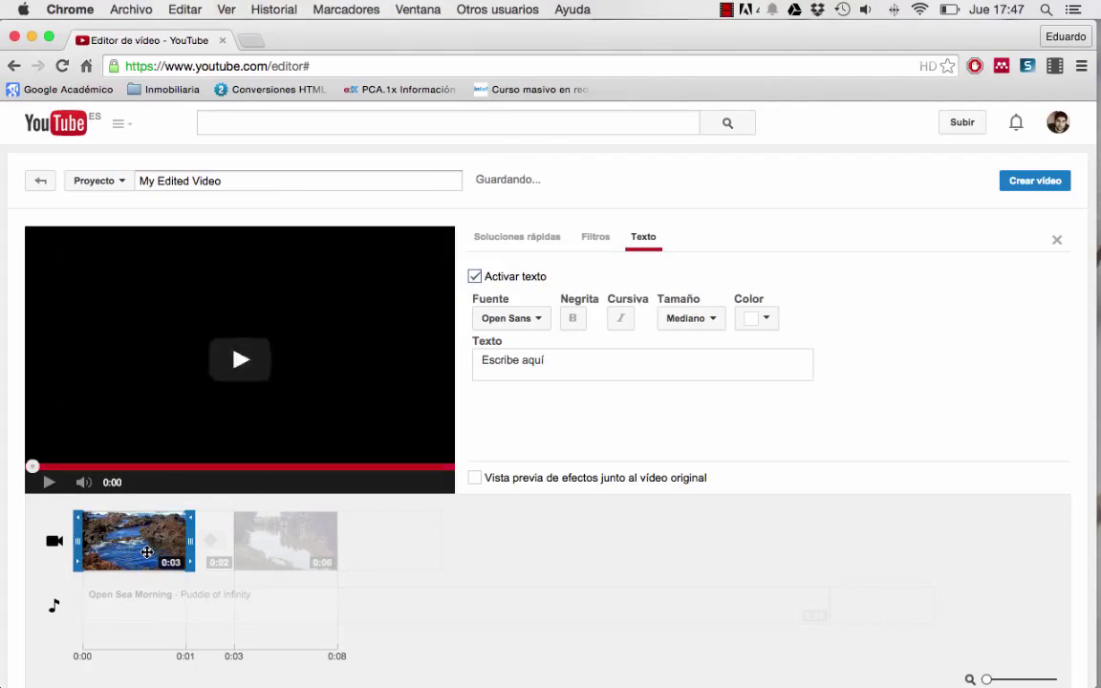
click(48, 482)
triple_click(527, 360)
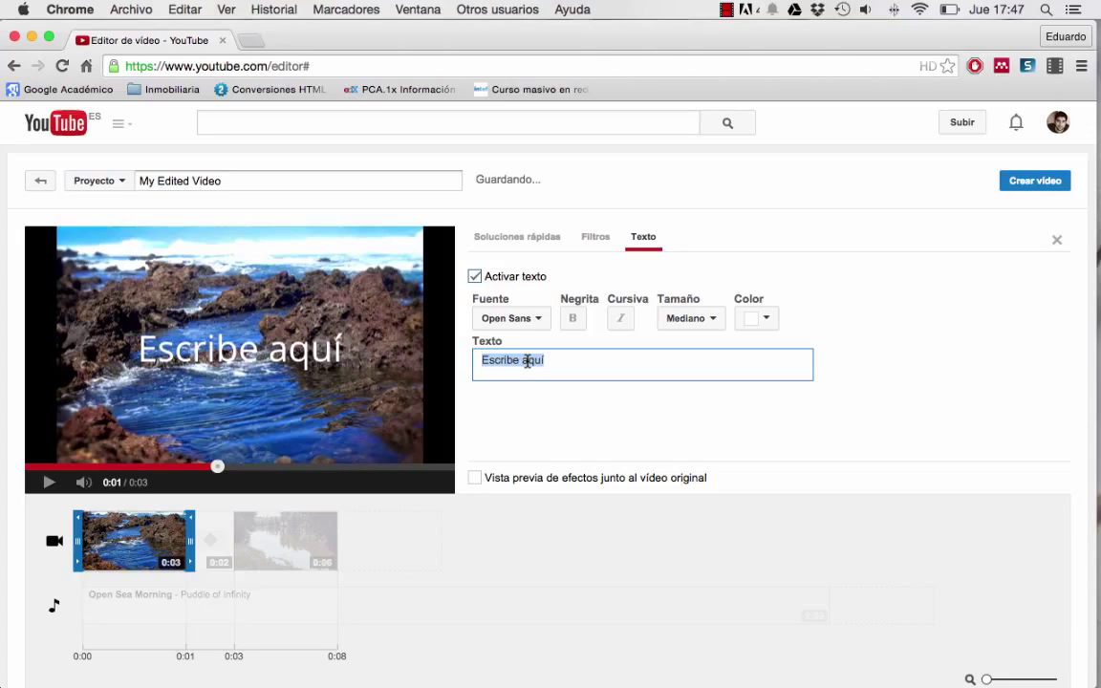
text(Modificamos)
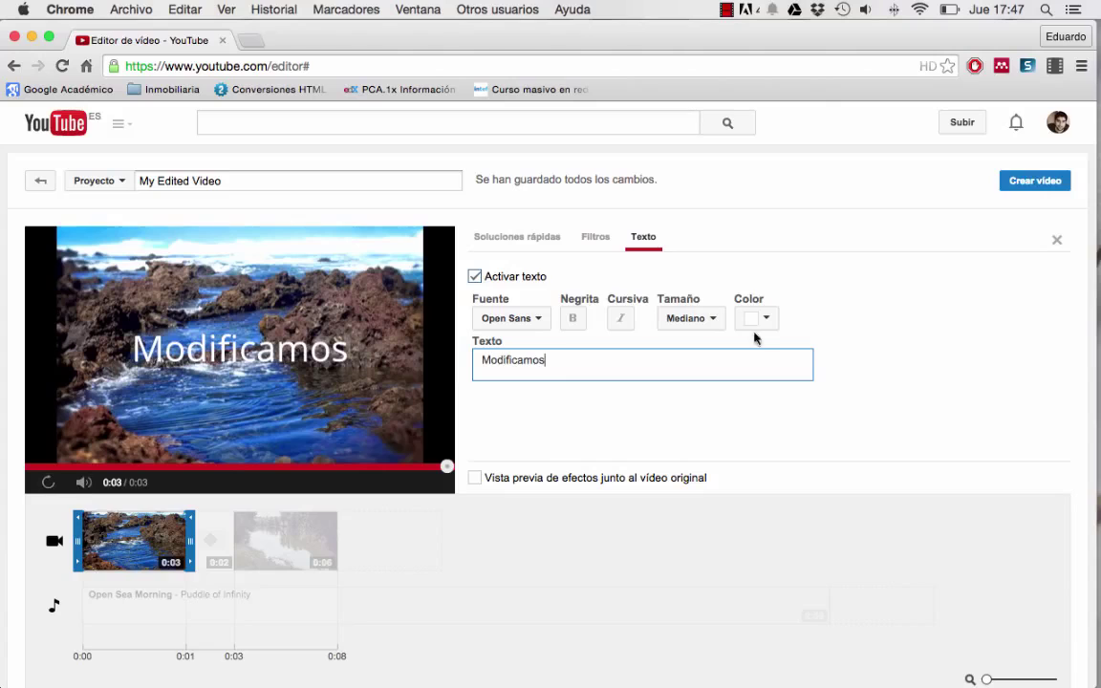
click(1057, 240)
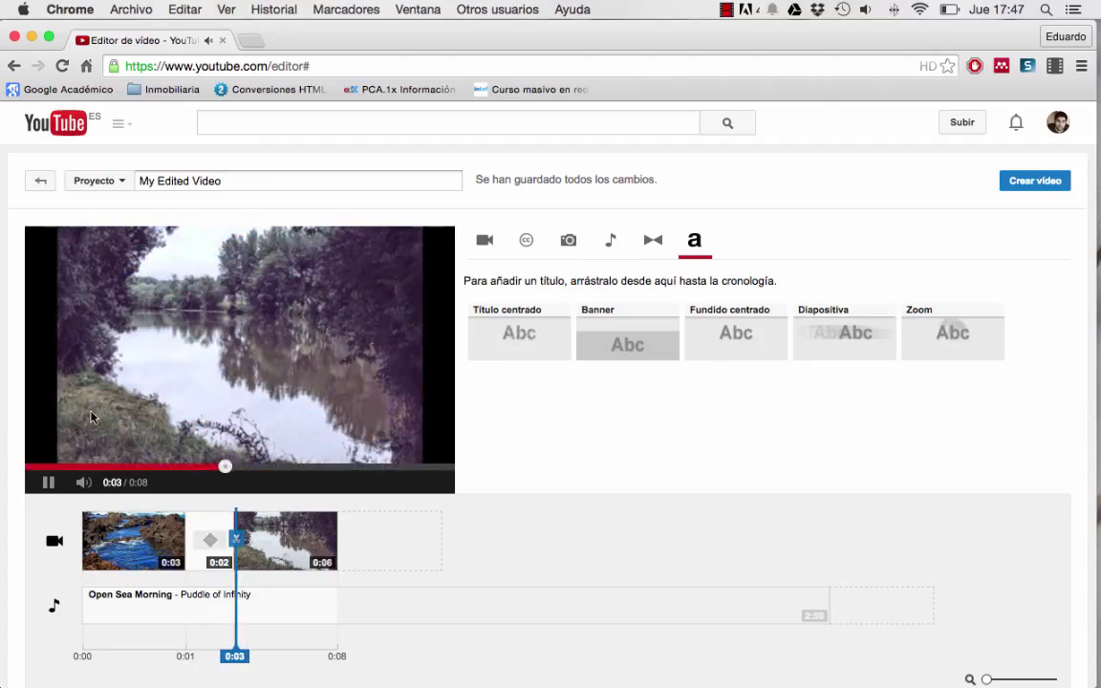
click(47, 483)
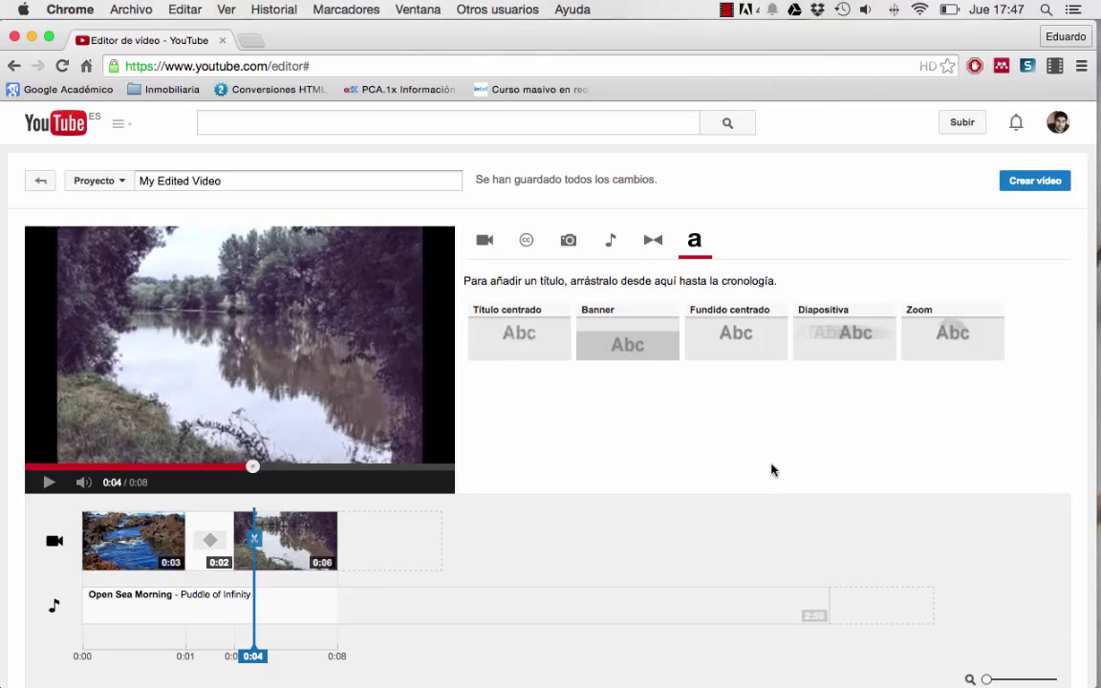
- Trim the end of the Open Sea Morning track to 0:08 so it matches the length of the clips
mouse_move(479, 599)
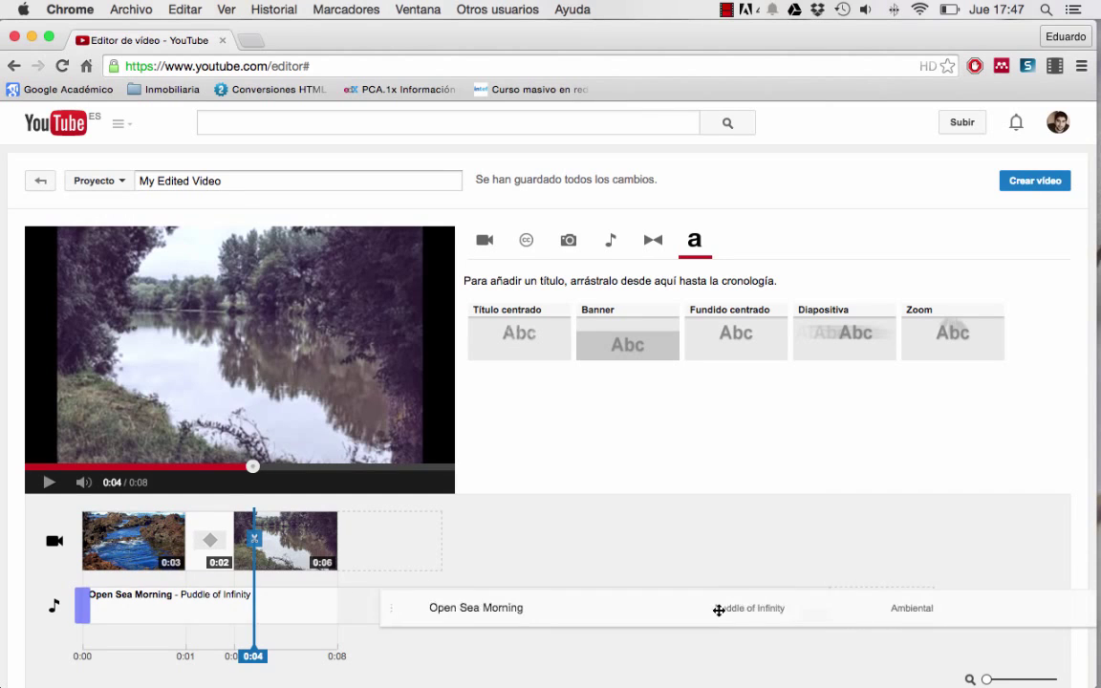
click(719, 609)
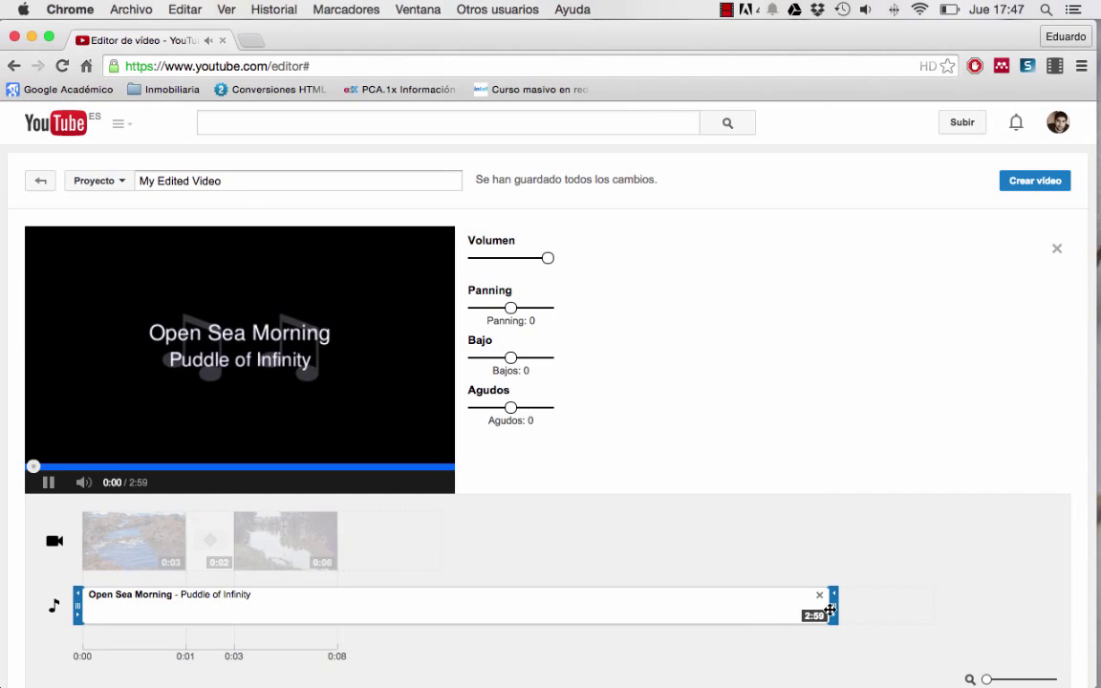
drag(829, 608, 332, 594)
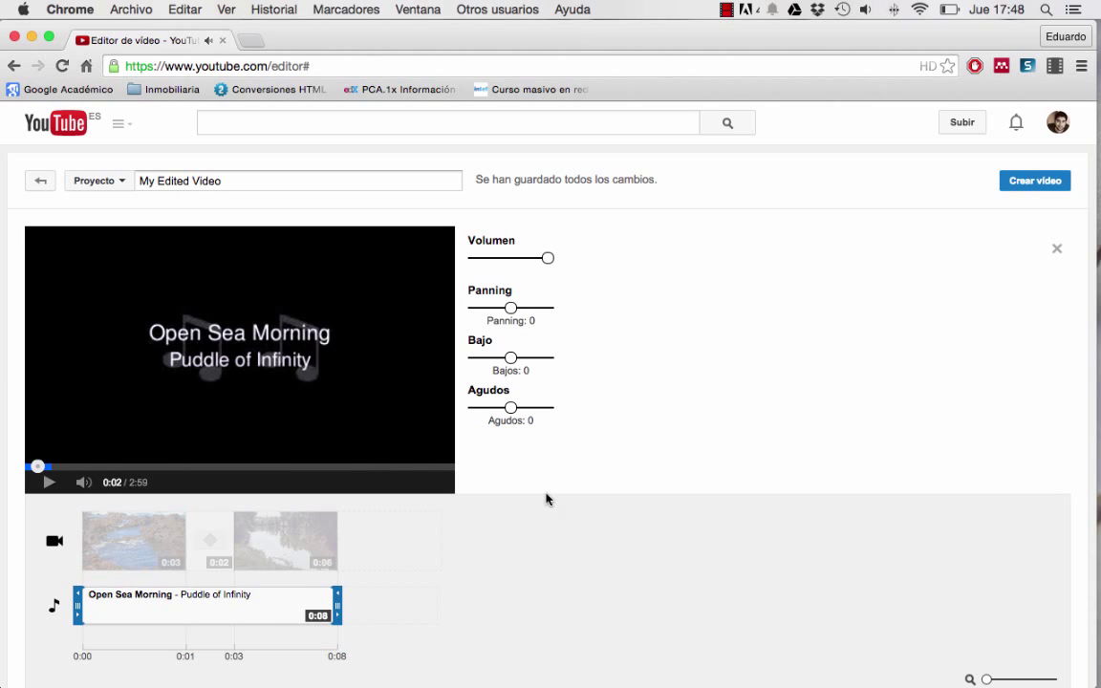
- Create the finished video from the edited project
scroll(557, 514, down, 5)
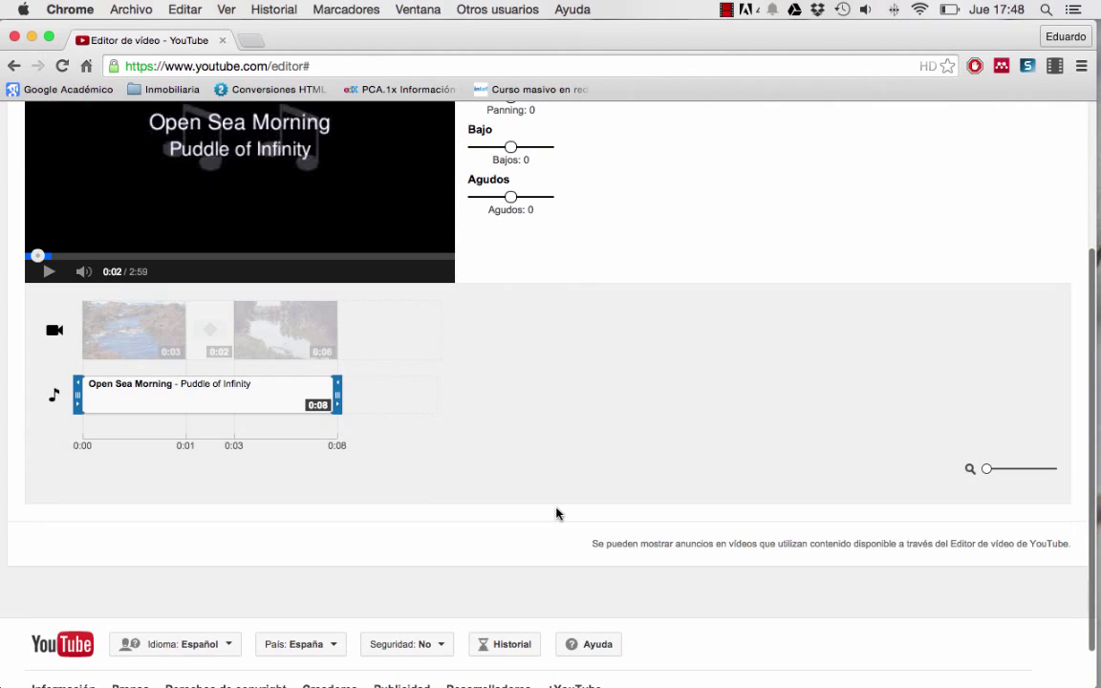
scroll(557, 514, up, 5)
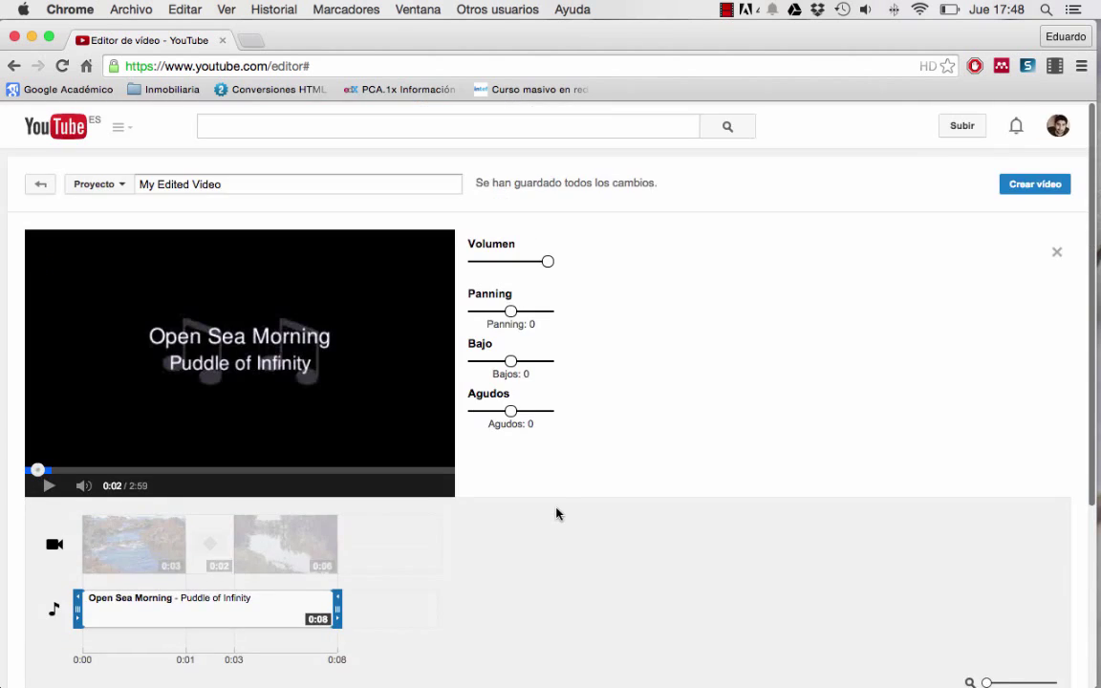
click(1035, 182)
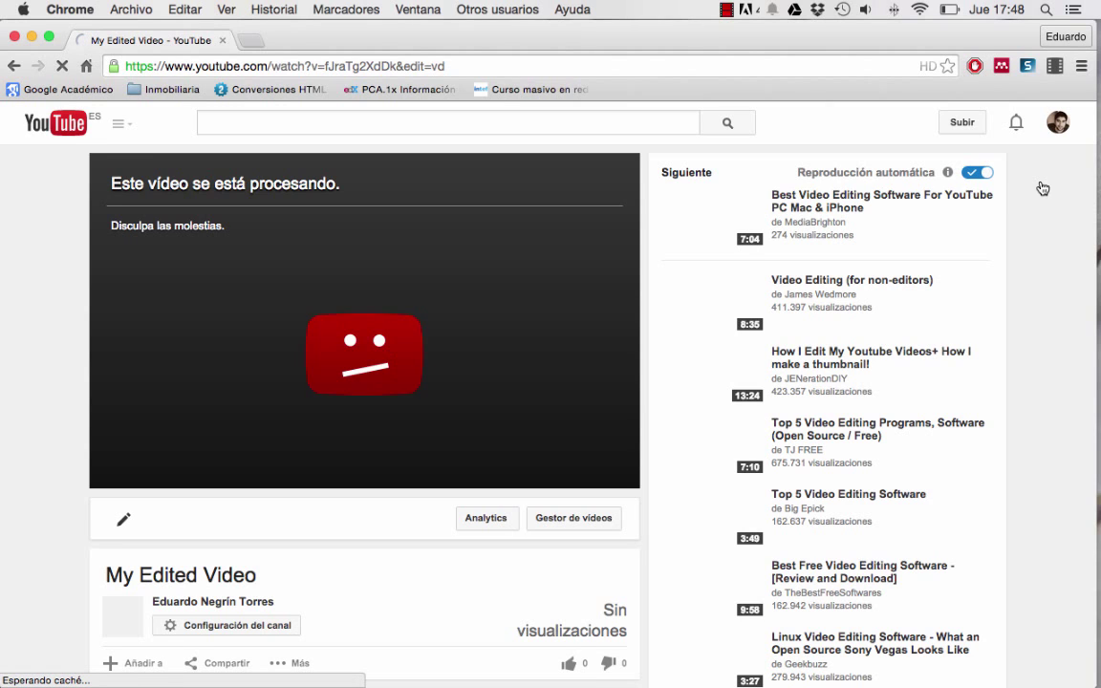
- Rename the published video as "Mi vídeo" on its watch page
scroll(15, 434, down, 1)
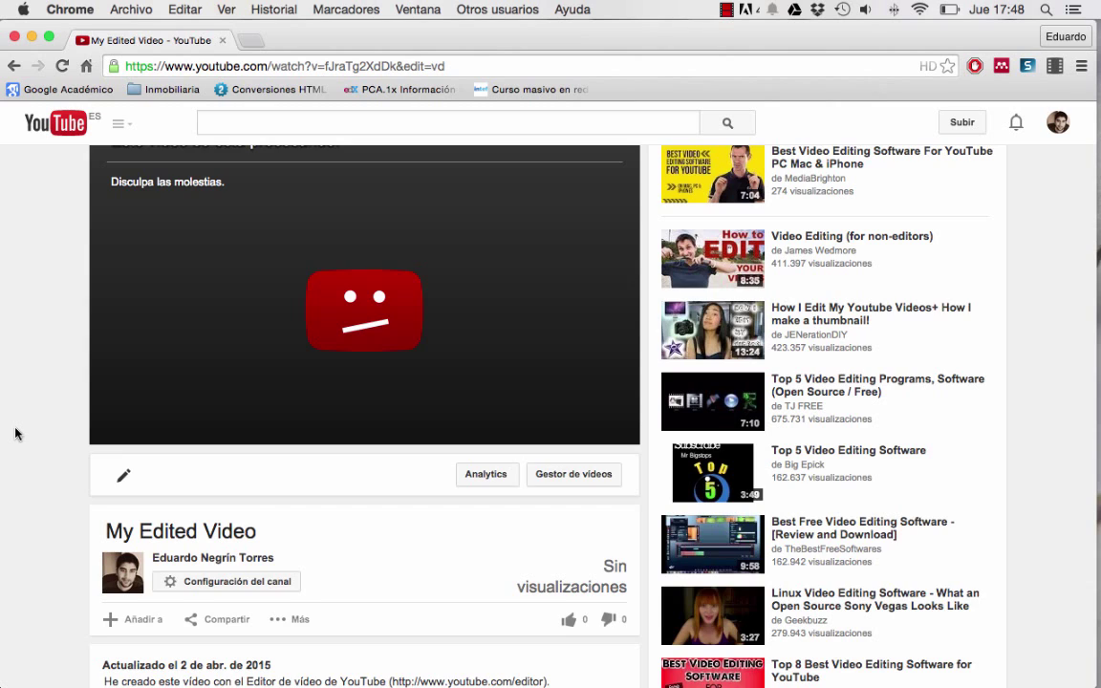
scroll(14, 434, up, 1)
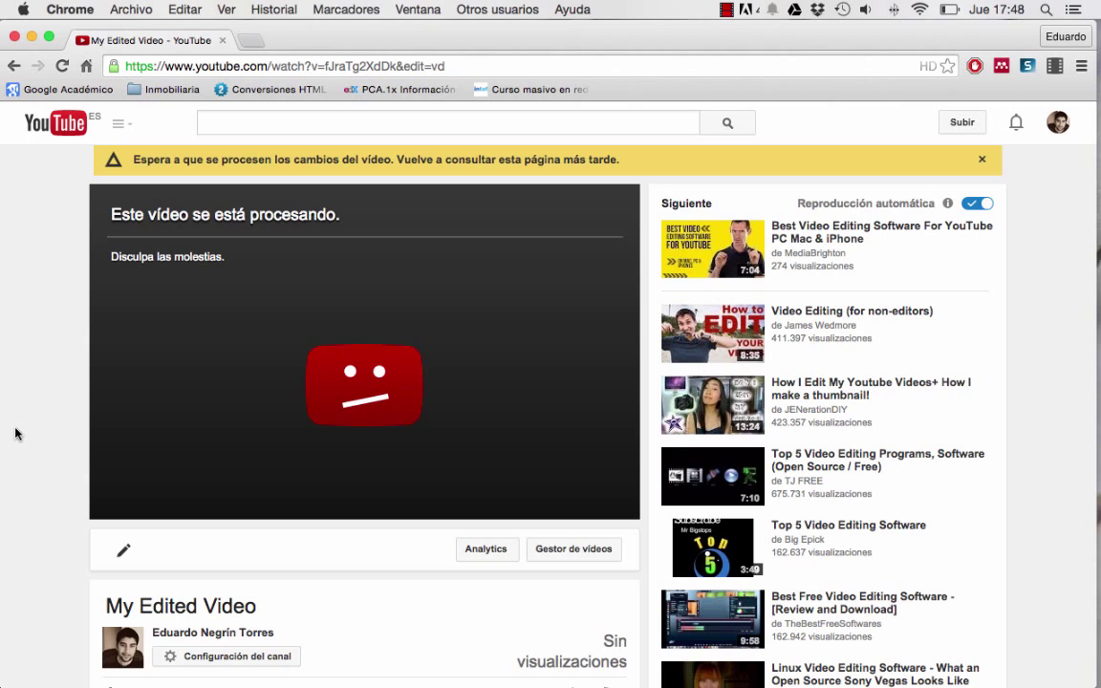
scroll(14, 434, down, 1)
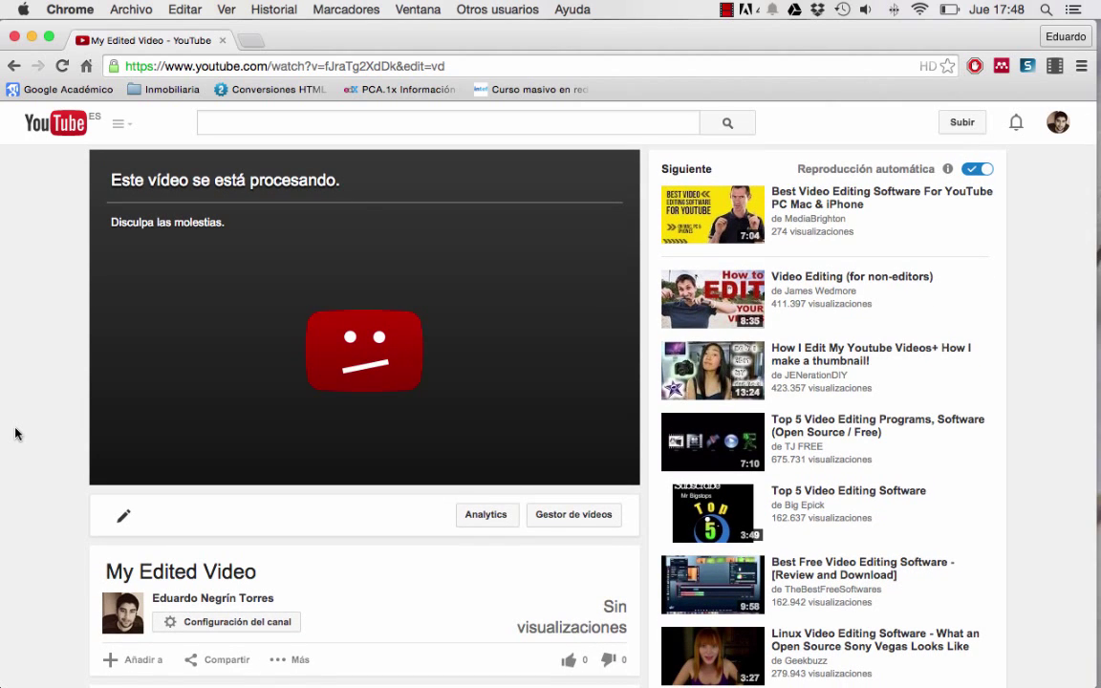
scroll(15, 434, down, 1)
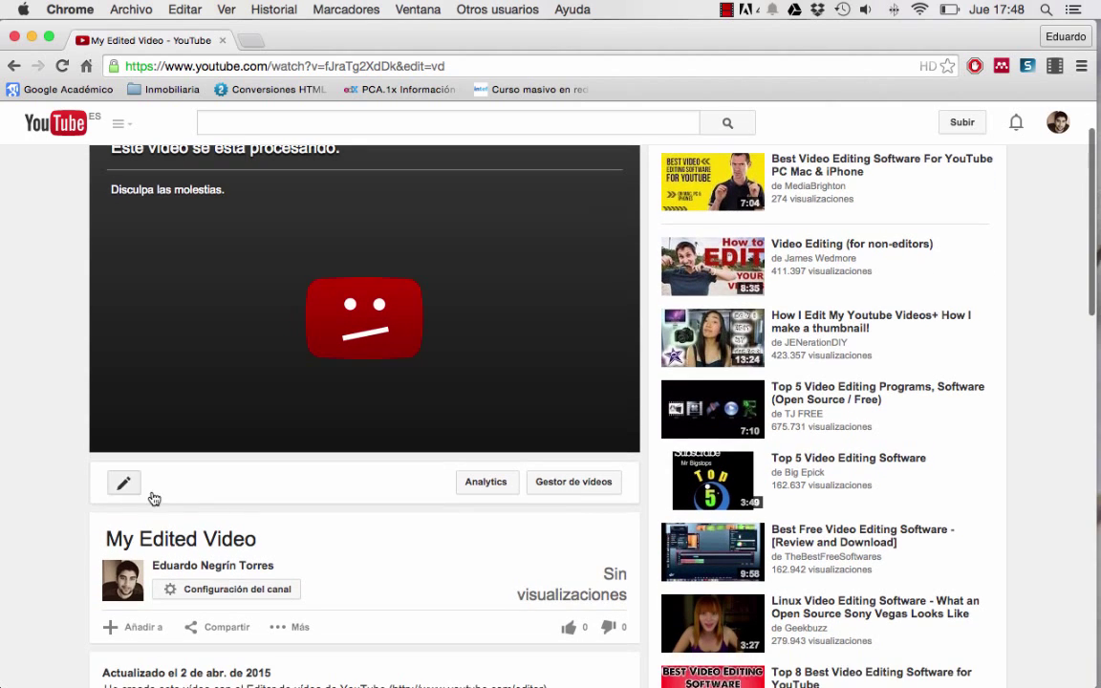
click(177, 539)
text(Mi vídeo)
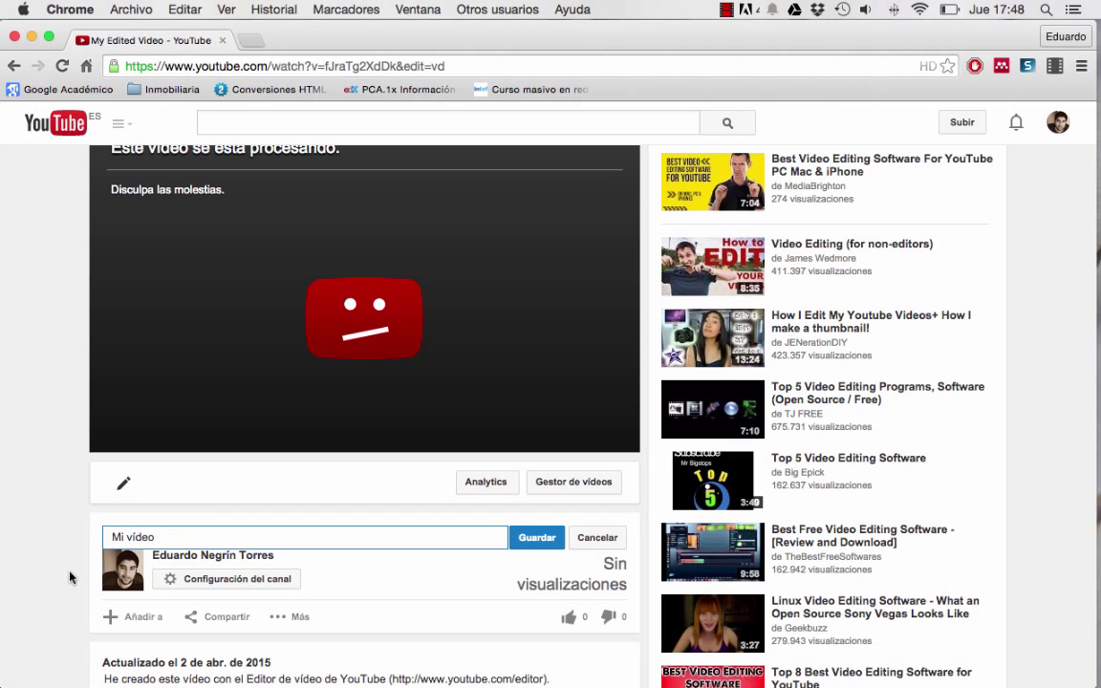
key(Return)
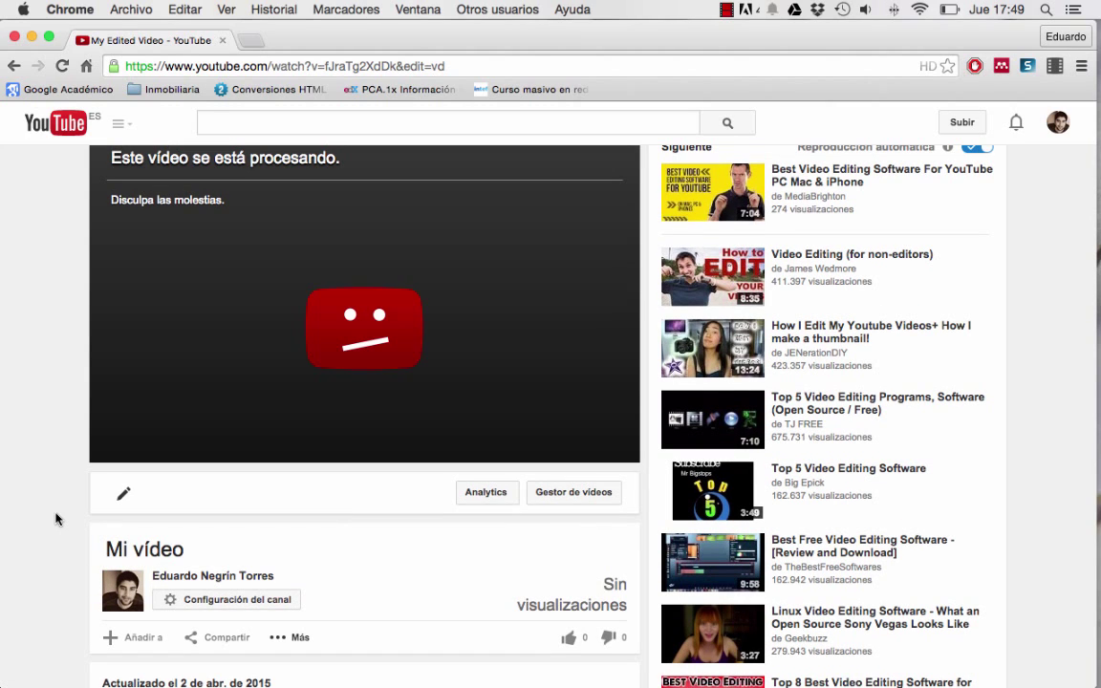
- Open the video's information and settings, choose the rocky shore thumbnail, and replace the description with "En este"
click(122, 497)
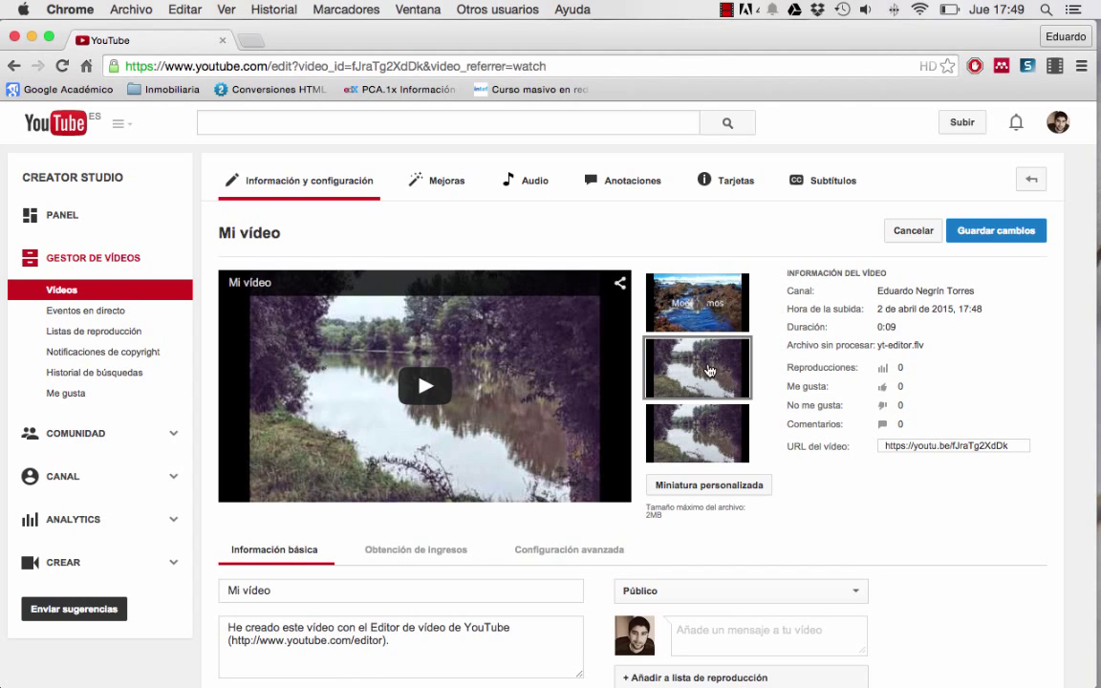
click(719, 307)
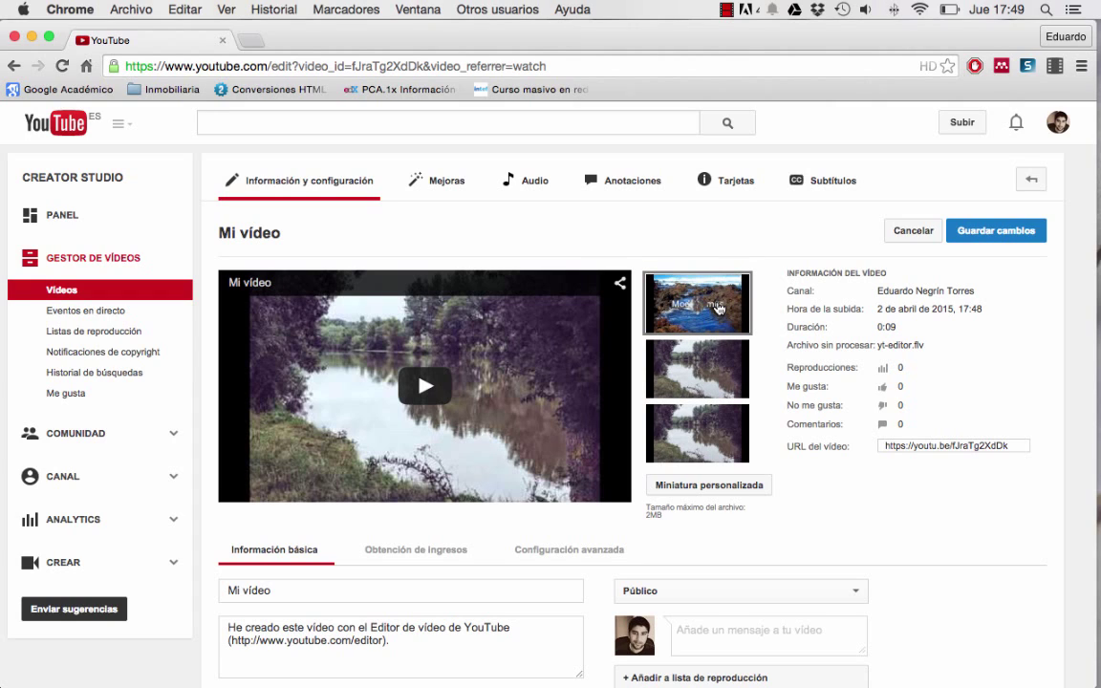
scroll(884, 507, down, 3)
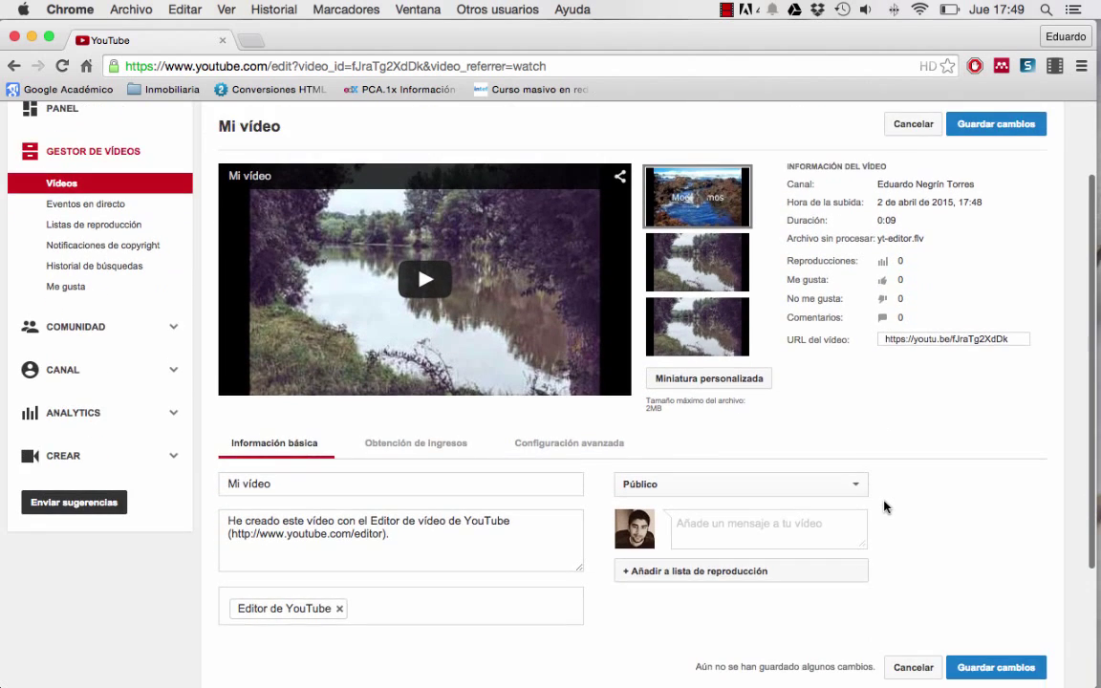
scroll(884, 507, down, 2)
click(413, 475)
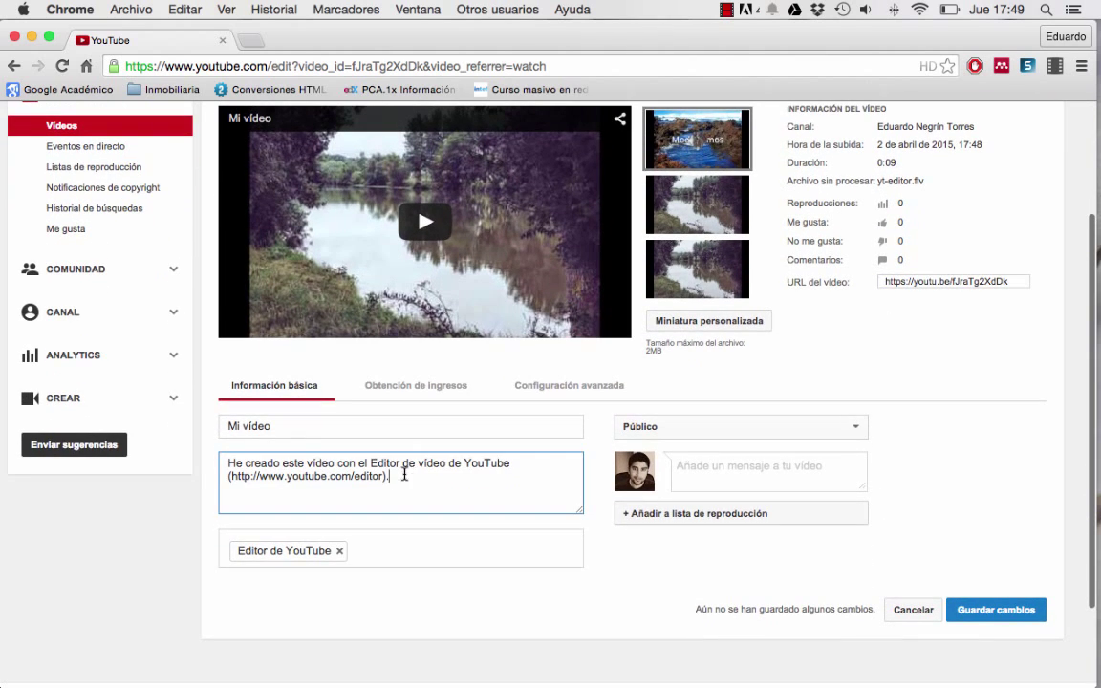
drag(413, 475, 210, 461)
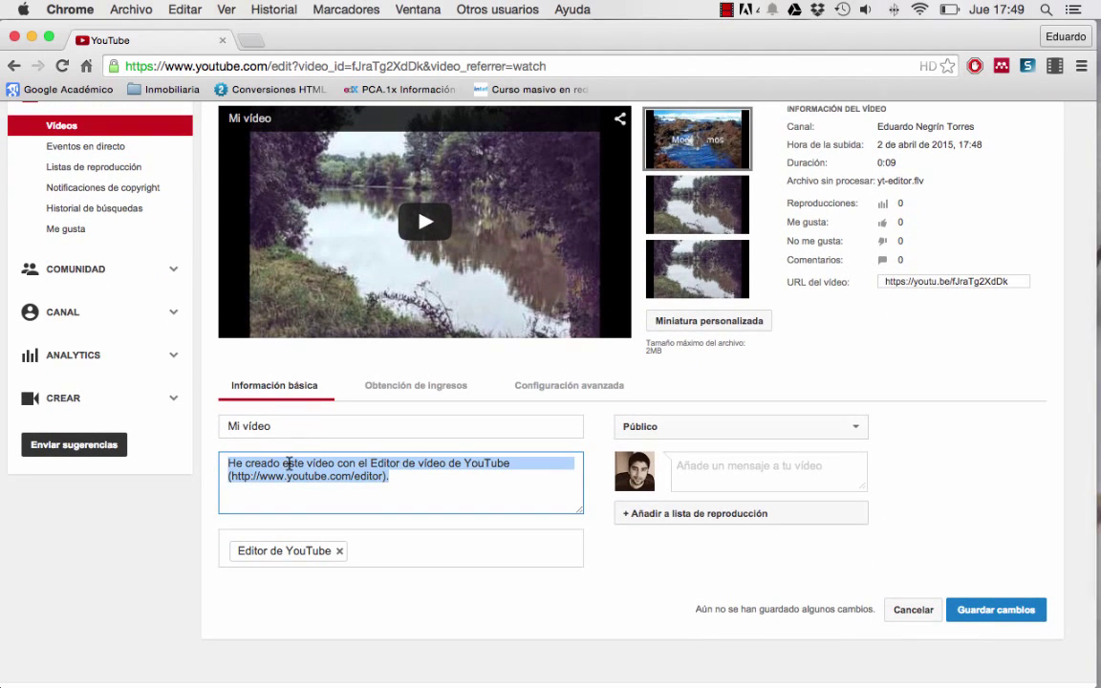
text(En este)
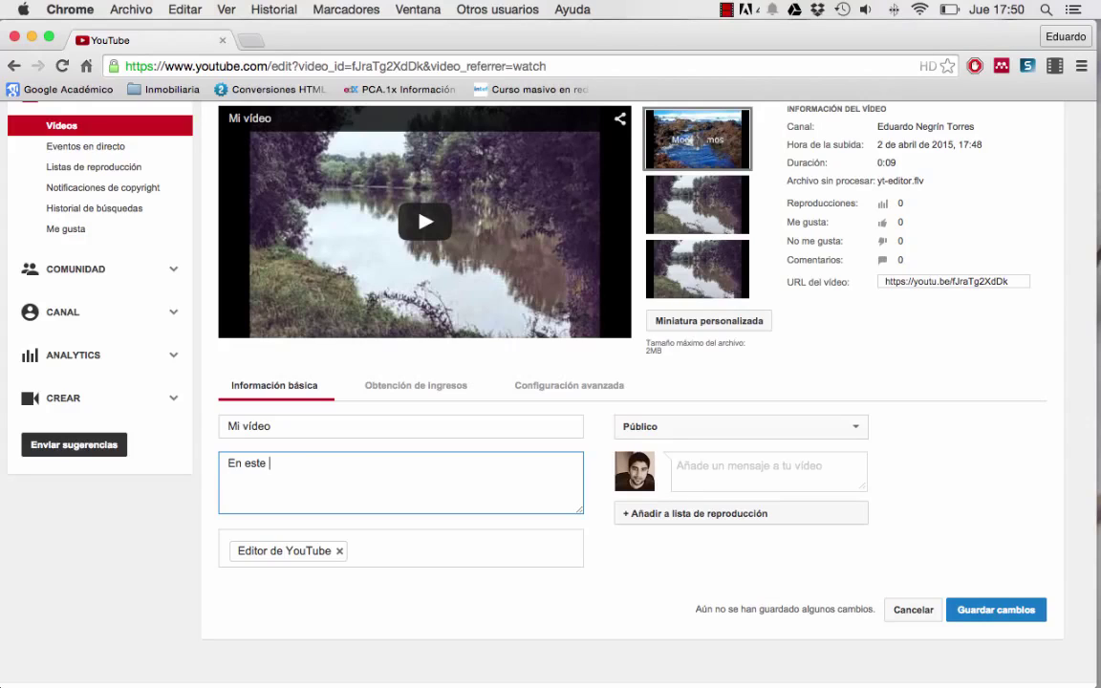
click(177, 605)
- Add the tags "rio" and "naturaleza" to the video, and remove the "rio" tag
click(399, 558)
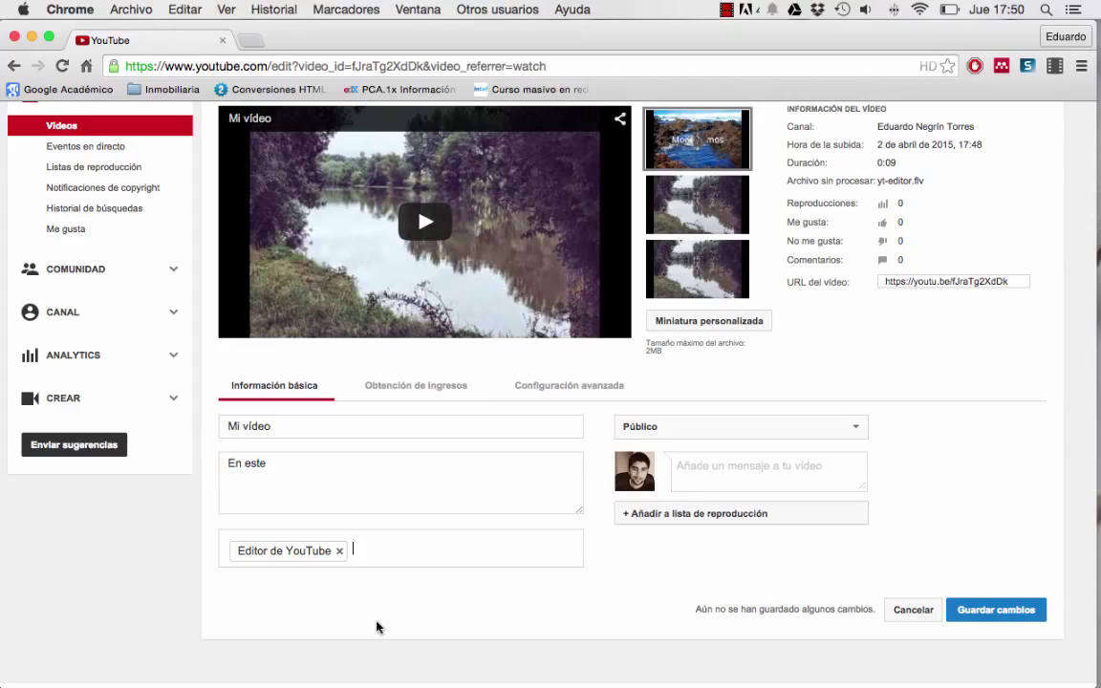
text(rio)
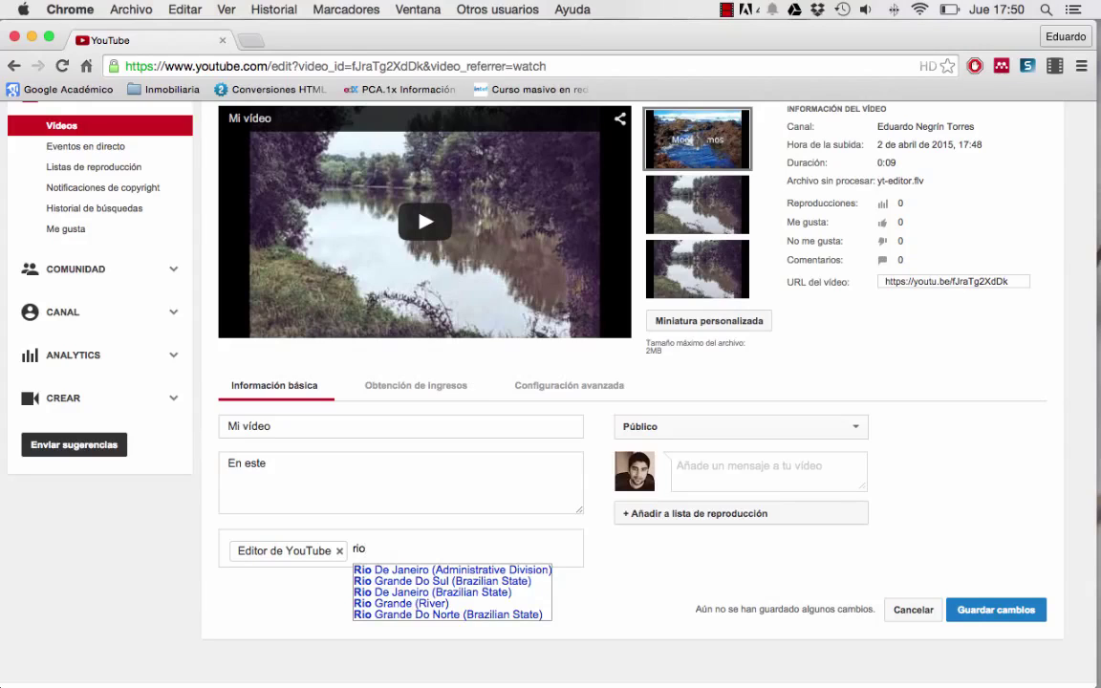
text(,natura)
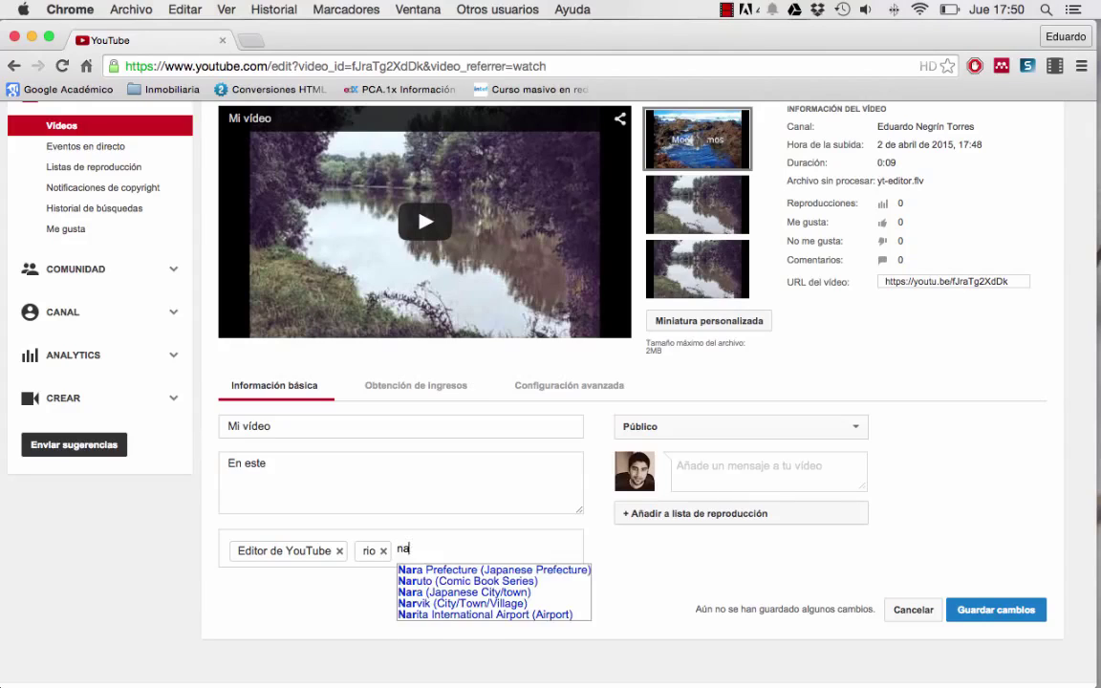
text(leza,)
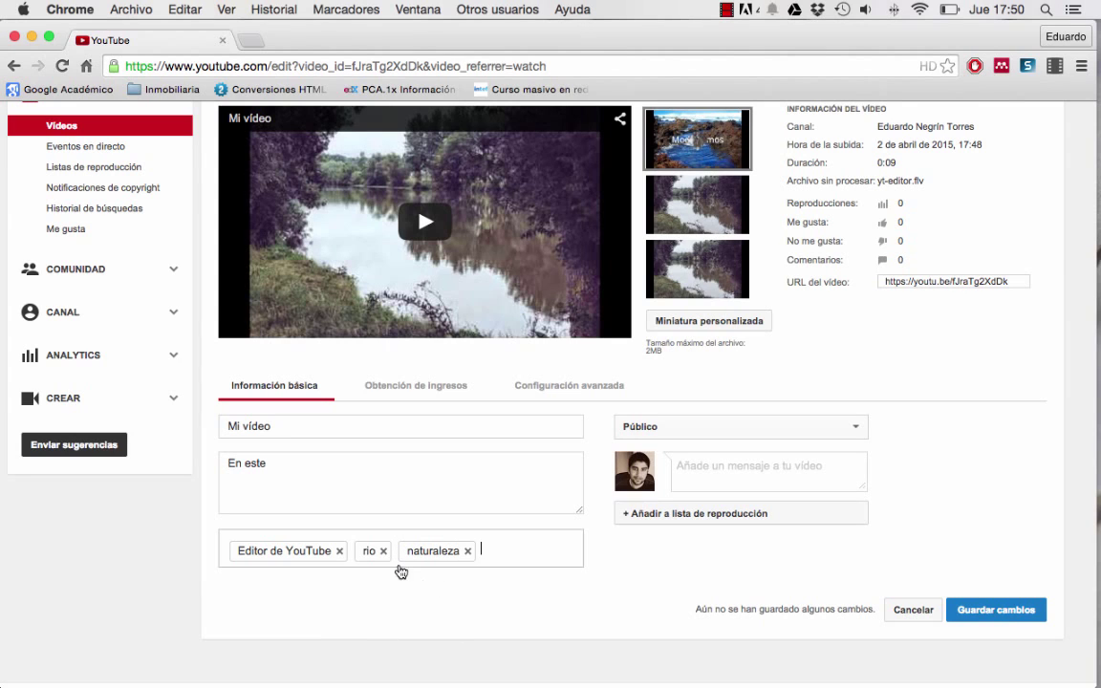
click(383, 552)
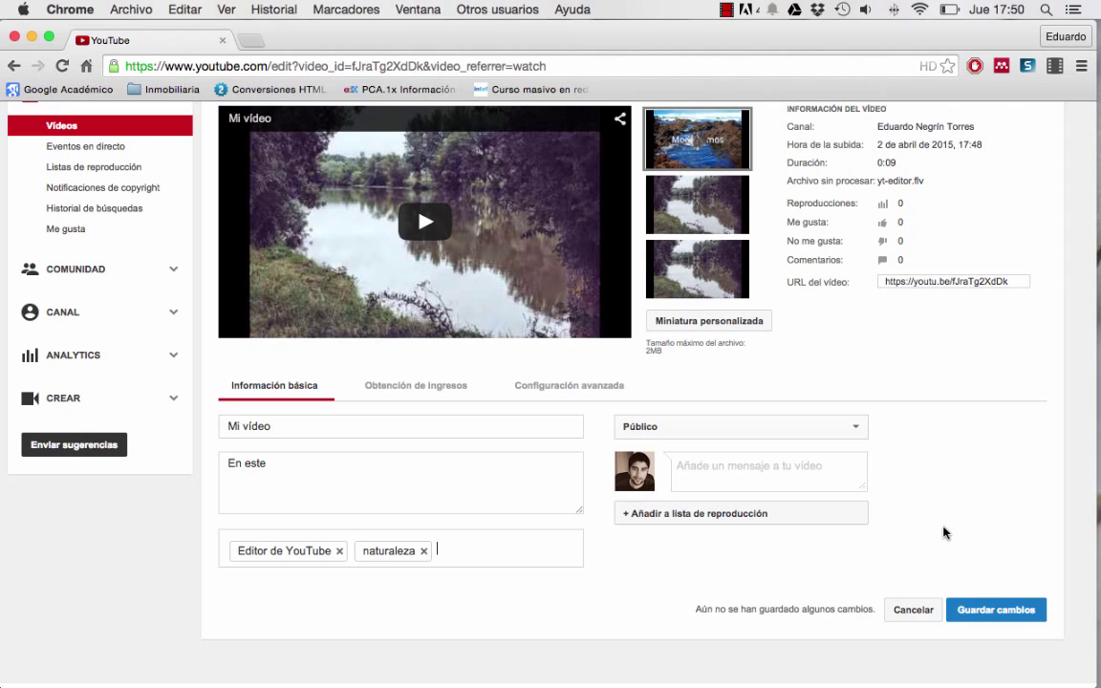
- Check the visibility options, keep the video set to Público, and save the changes
scroll(944, 533, up, 2)
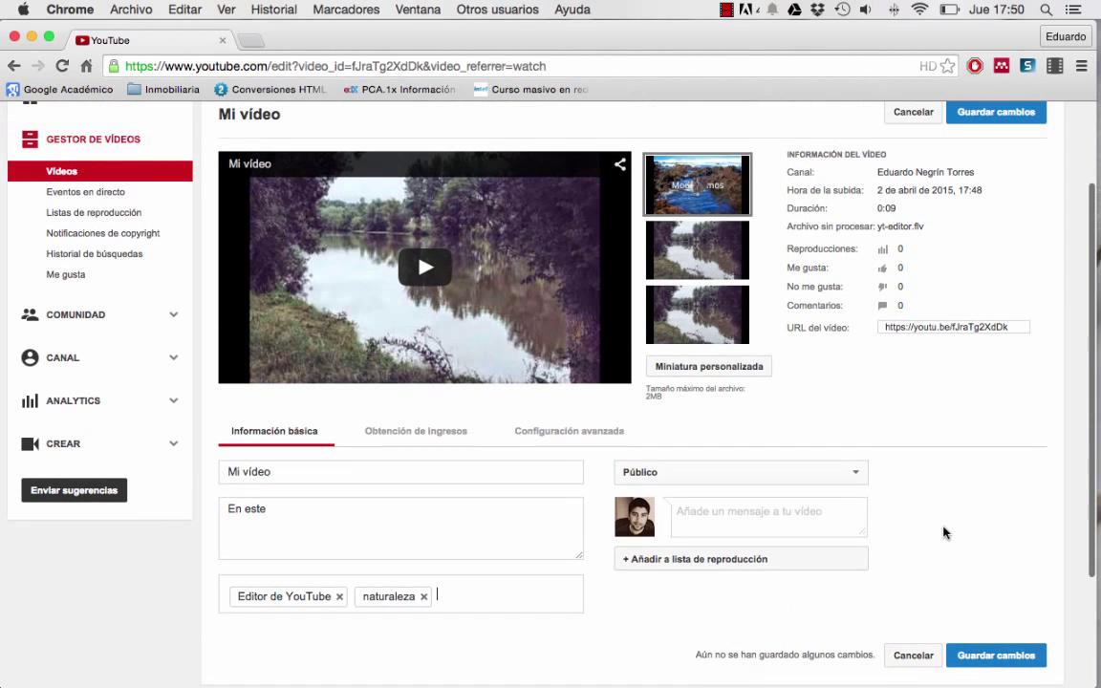
click(859, 480)
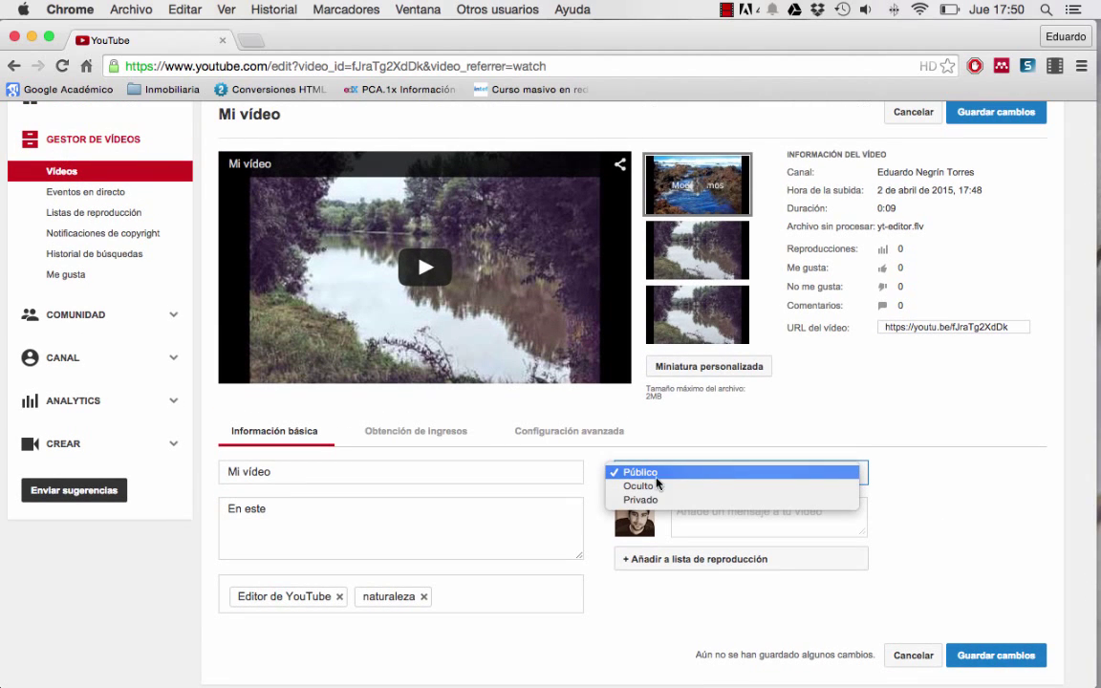
click(980, 493)
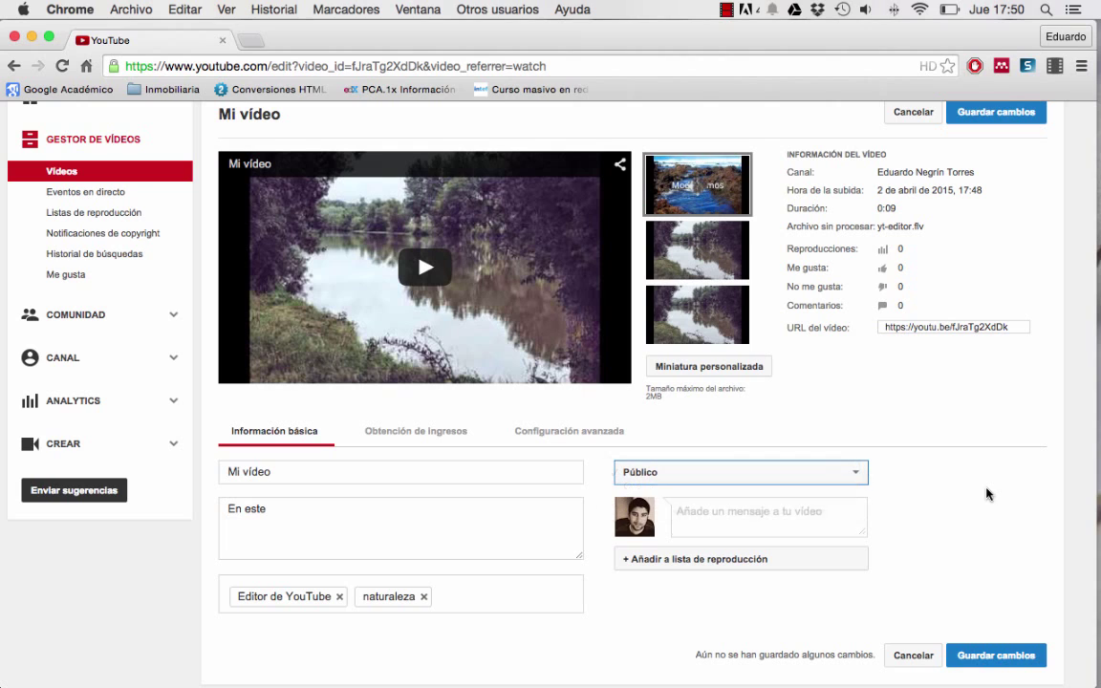
scroll(987, 493, up, 2)
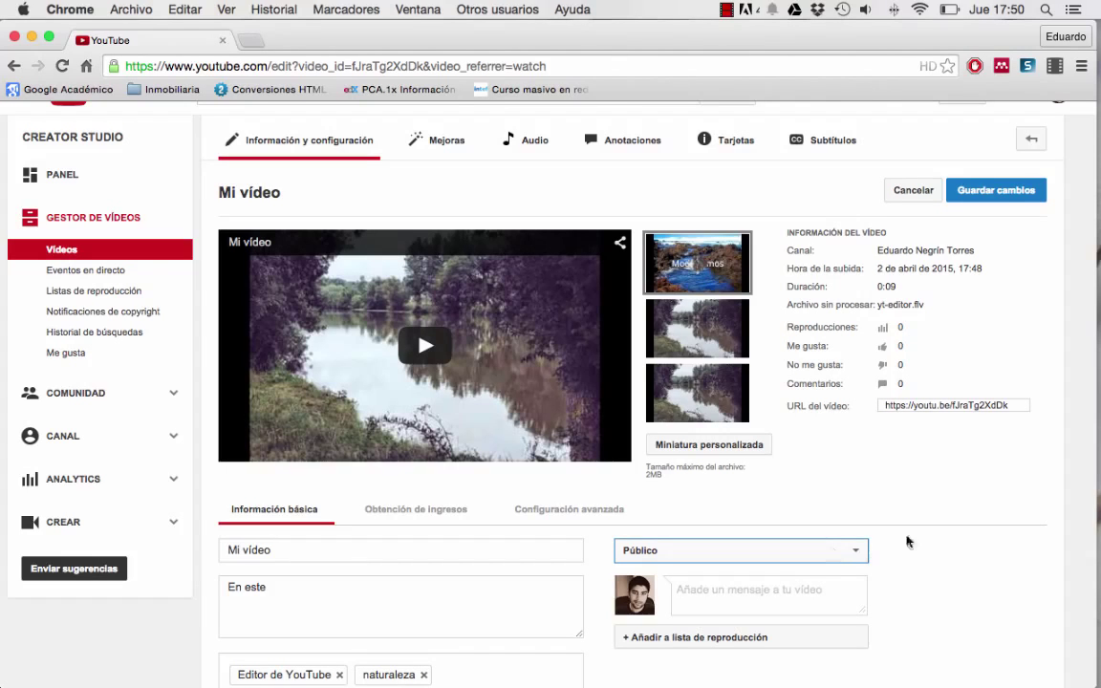
click(1001, 192)
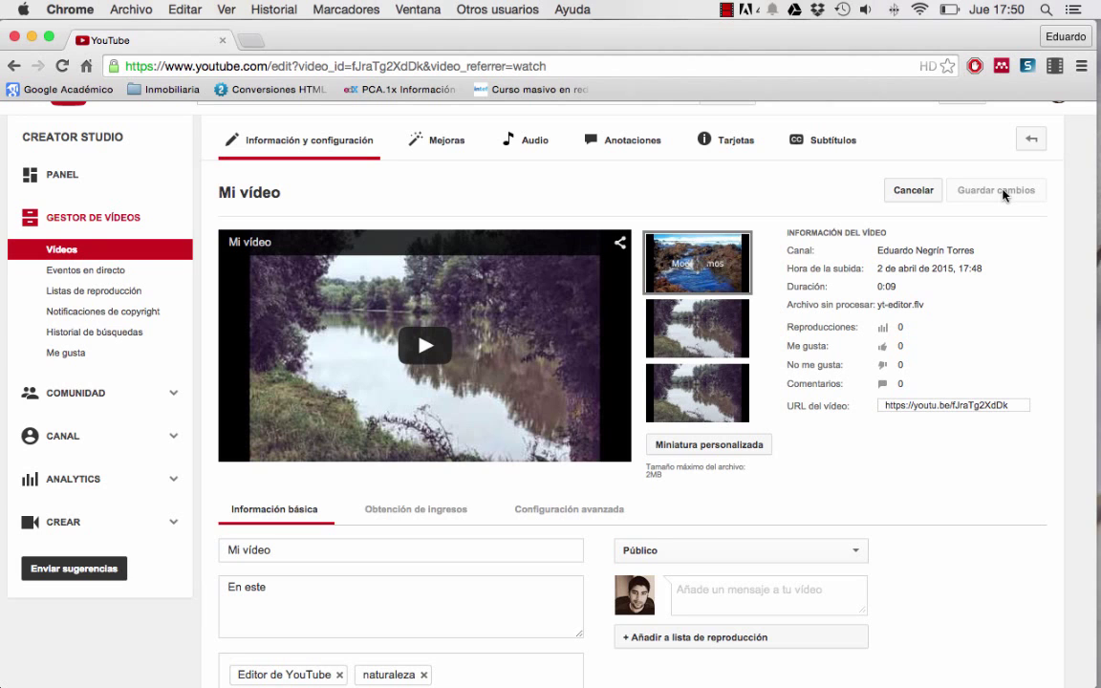
- Select the video's URL in its information details, and clear the selection
scroll(1002, 197, up, 1)
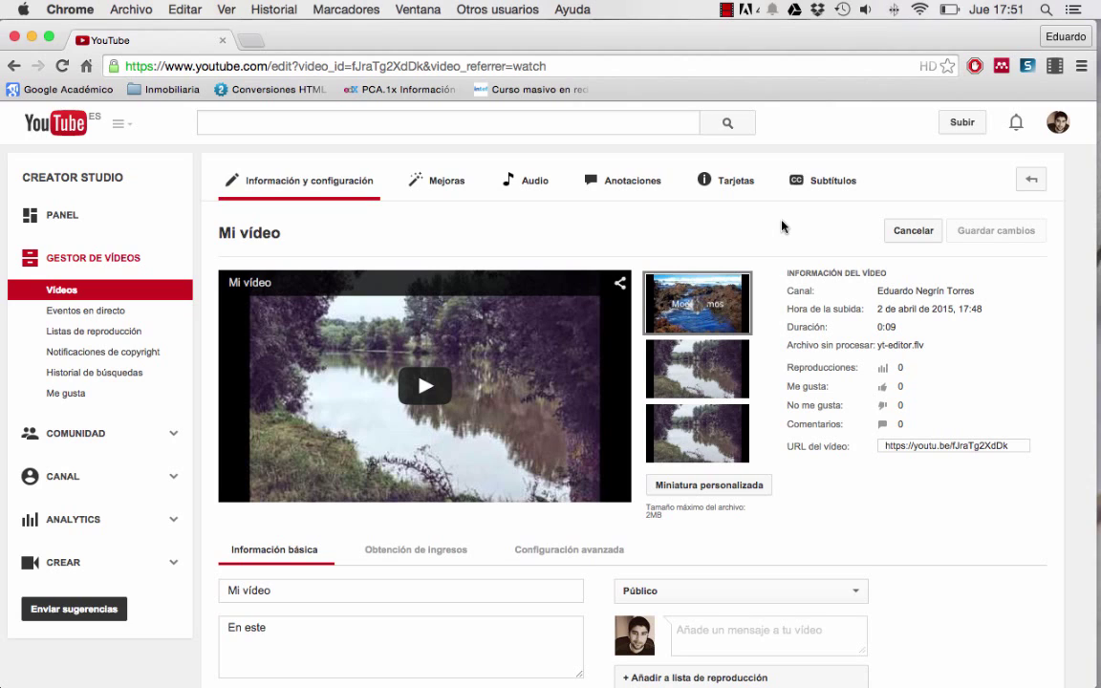
click(936, 450)
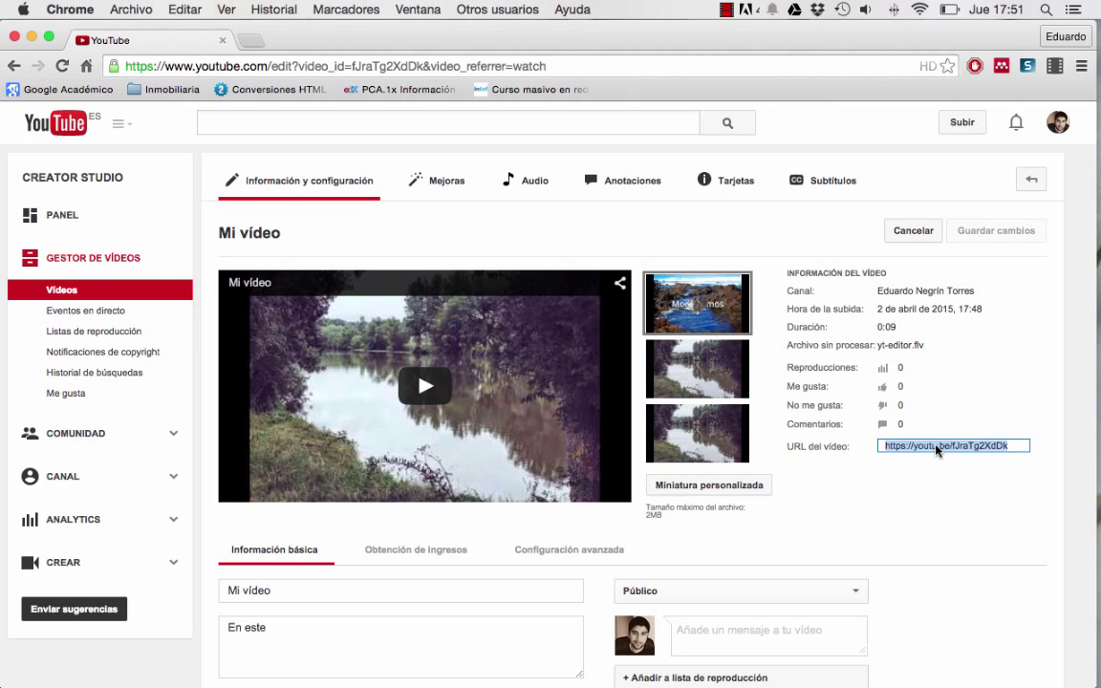
click(856, 558)
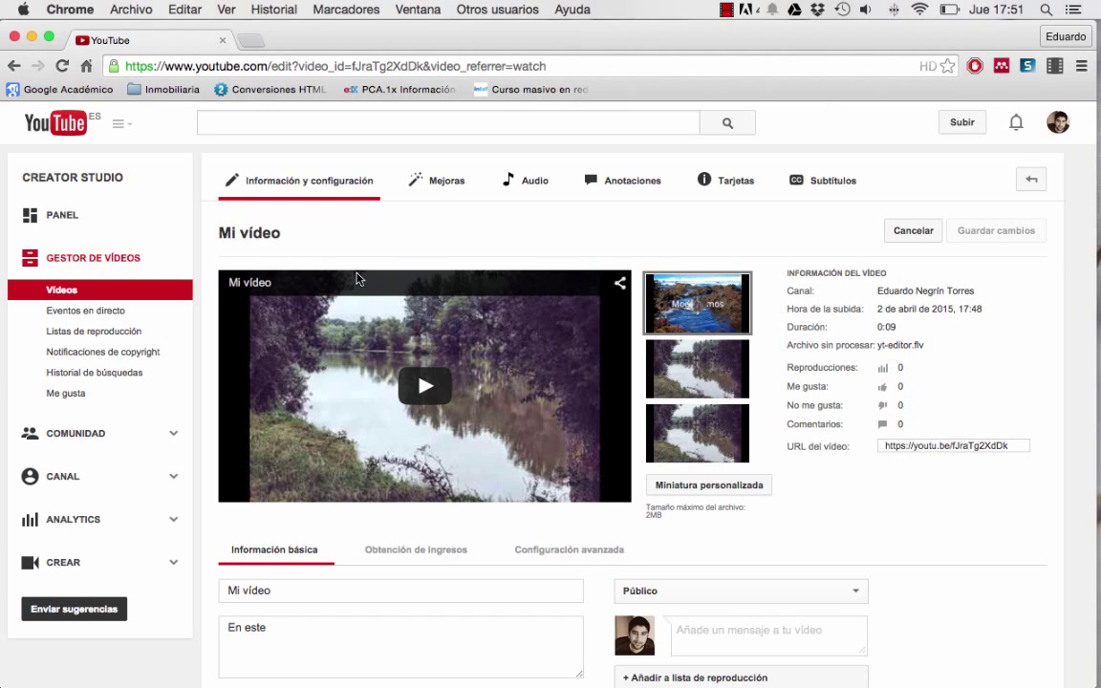
click(727, 10)
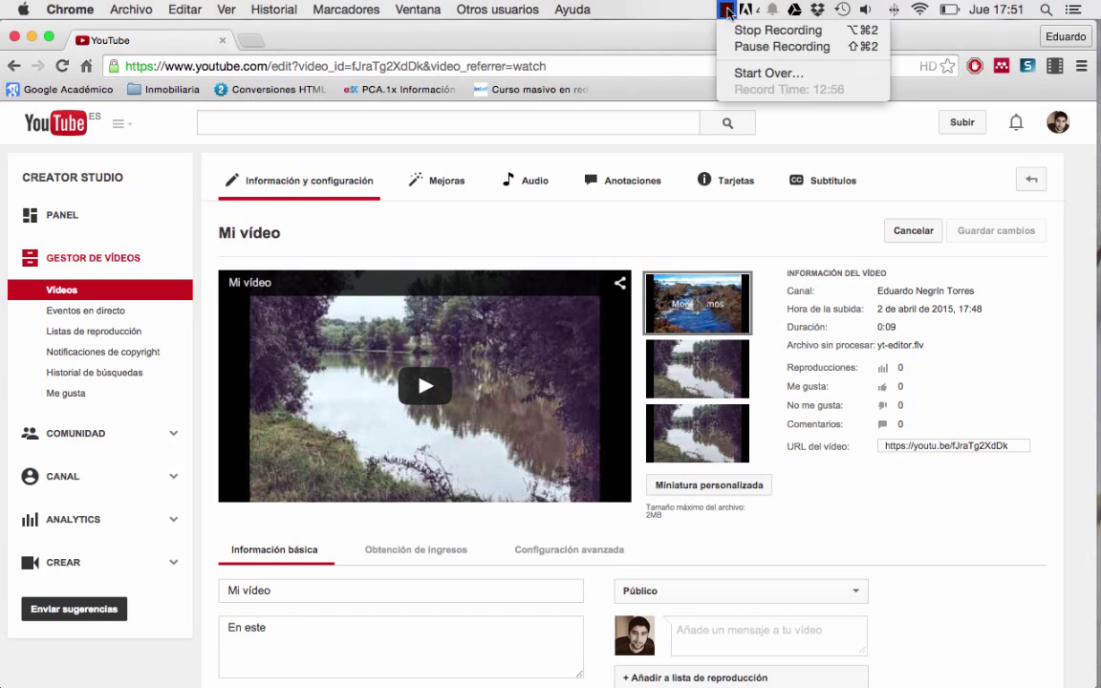